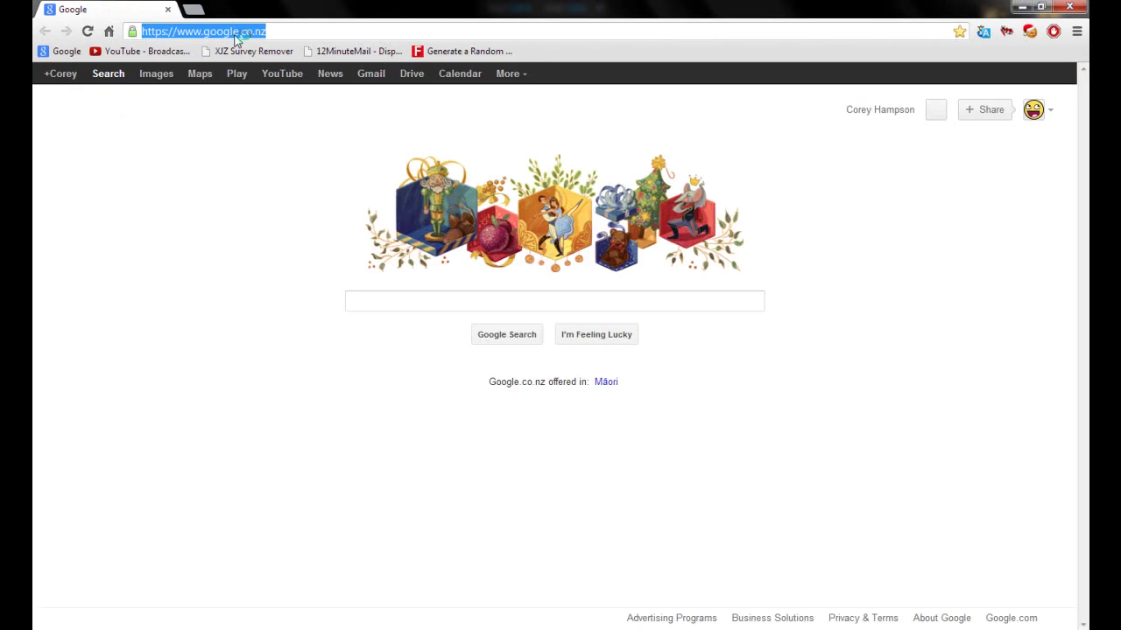
Run a Google search for 'Umodel'
{"action": "left_click", "coordinate": [441, 307]}
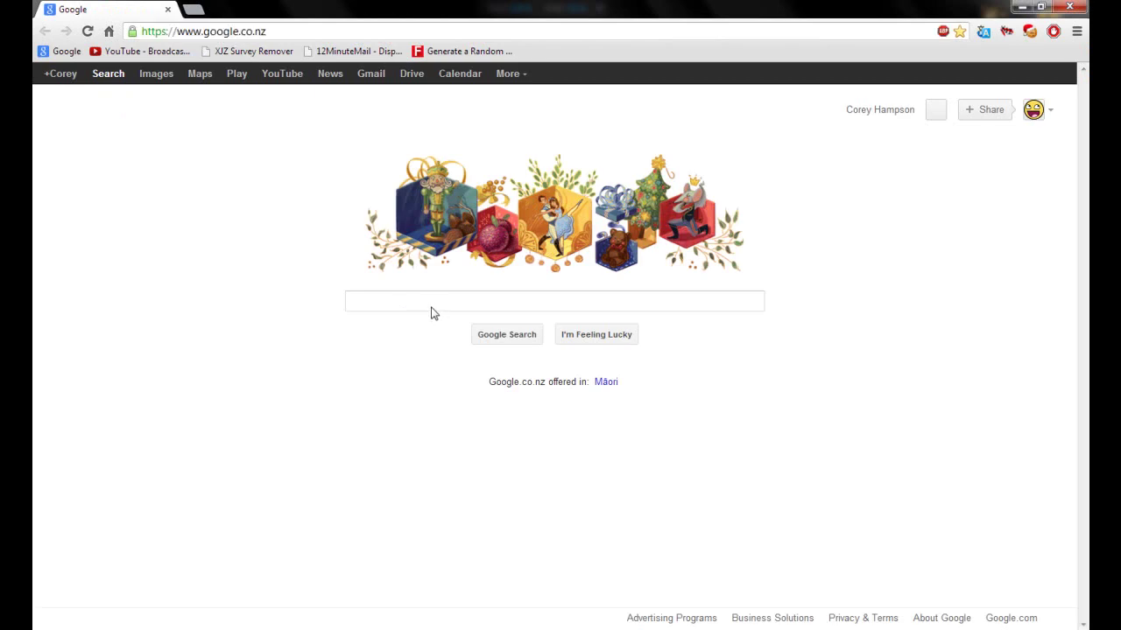
{"action": "type", "text": "Umodel"}
{"action": "key", "text": "Return"}
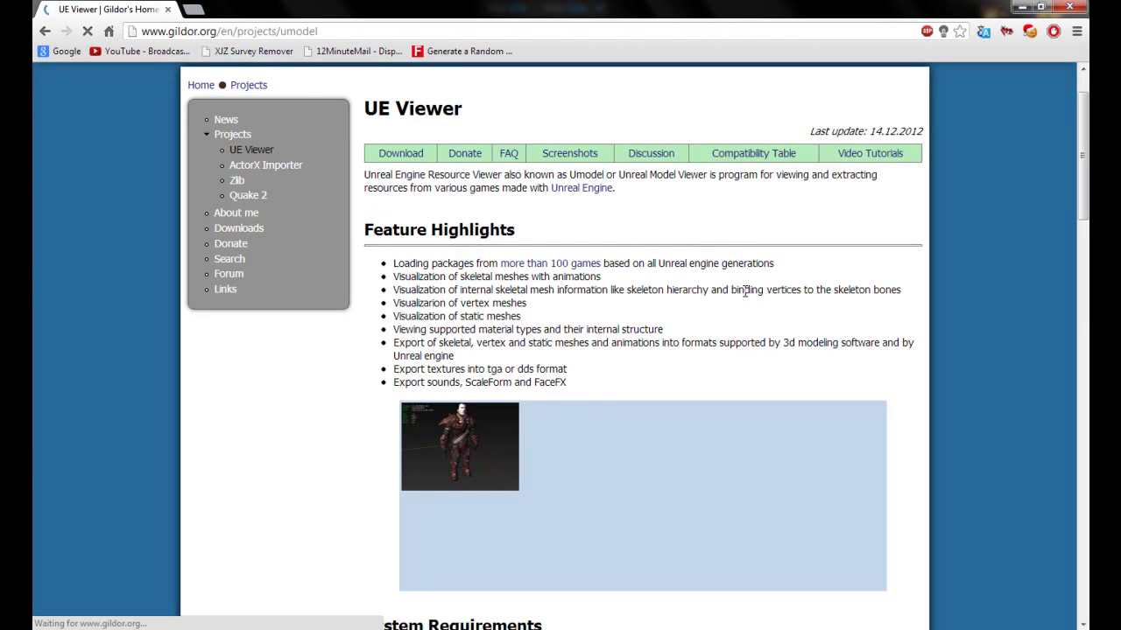
Download the Win32 UE Viewer archive umodel_win32.zip from the site's Download section
{"action": "scroll", "coordinate": [422, 241], "scroll_direction": "up", "scroll_amount": 2}
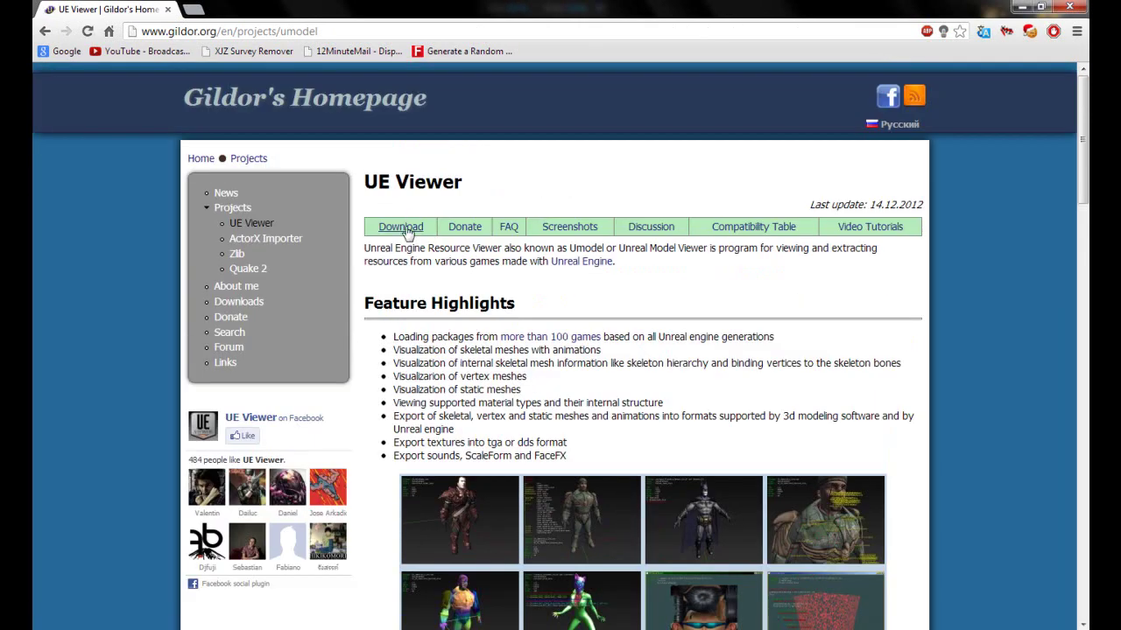
{"action": "left_click", "coordinate": [404, 231]}
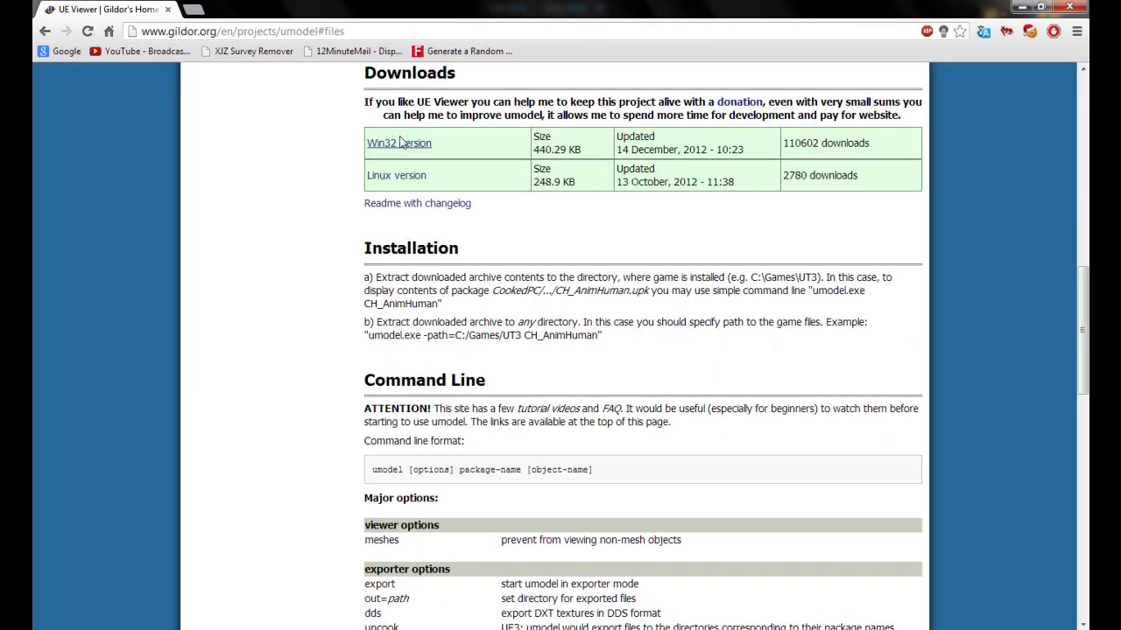
{"action": "left_click", "coordinate": [399, 143]}
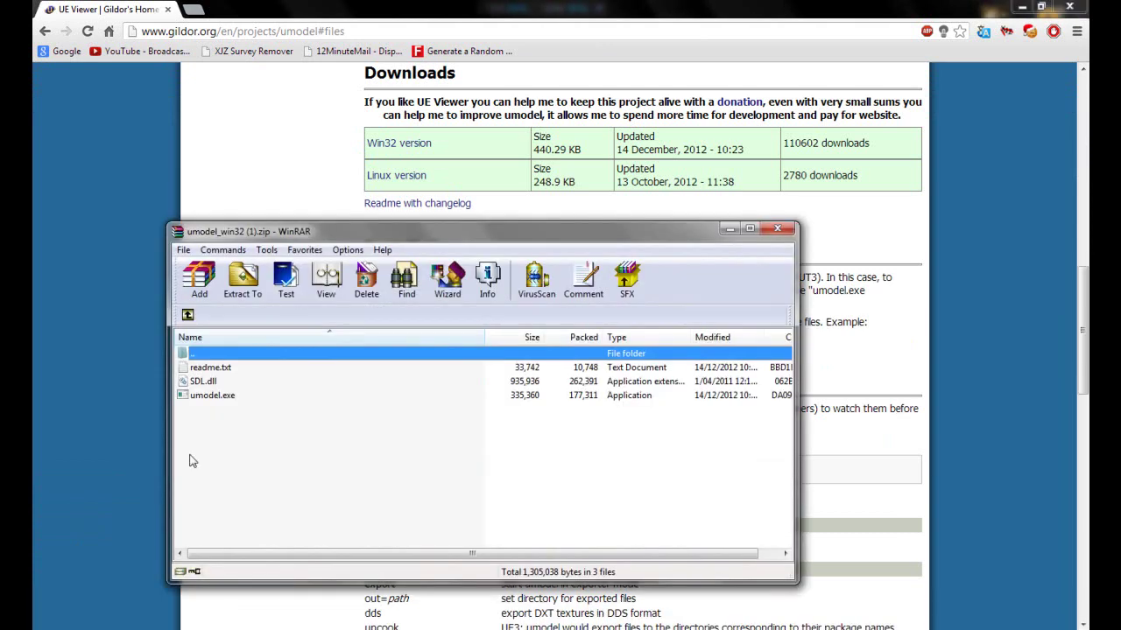
Select SDL.dll and umodel.exe in the archive and open the BioShock 2 install folder
{"action": "left_click_drag", "start_coordinate": [263, 459], "coordinate": [205, 387]}
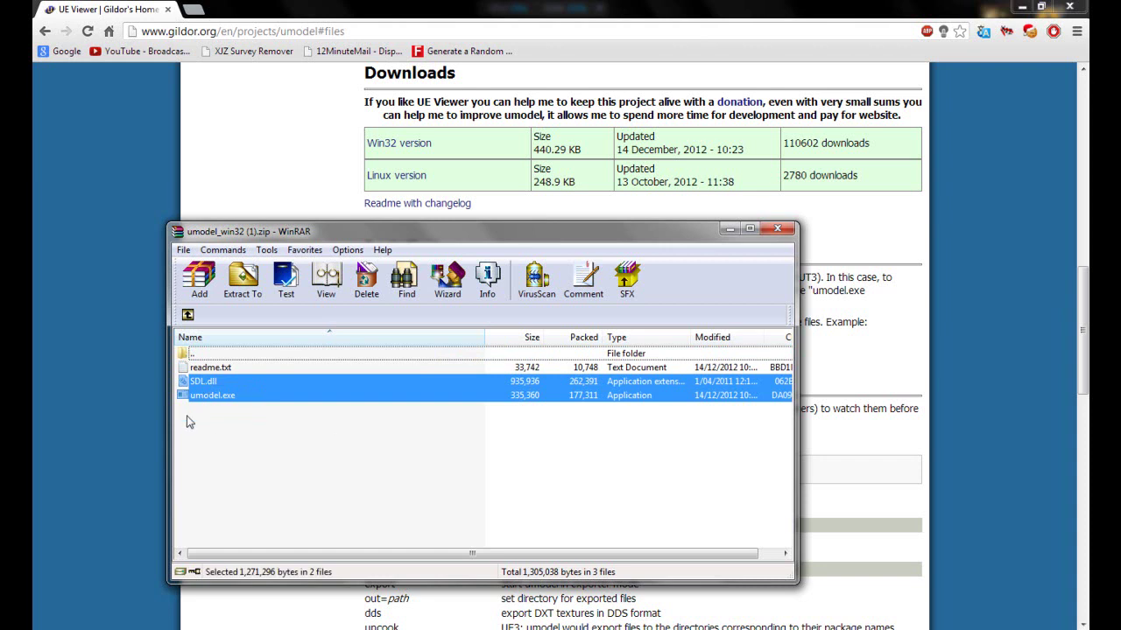
{"action": "left_click", "coordinate": [1022, 7]}
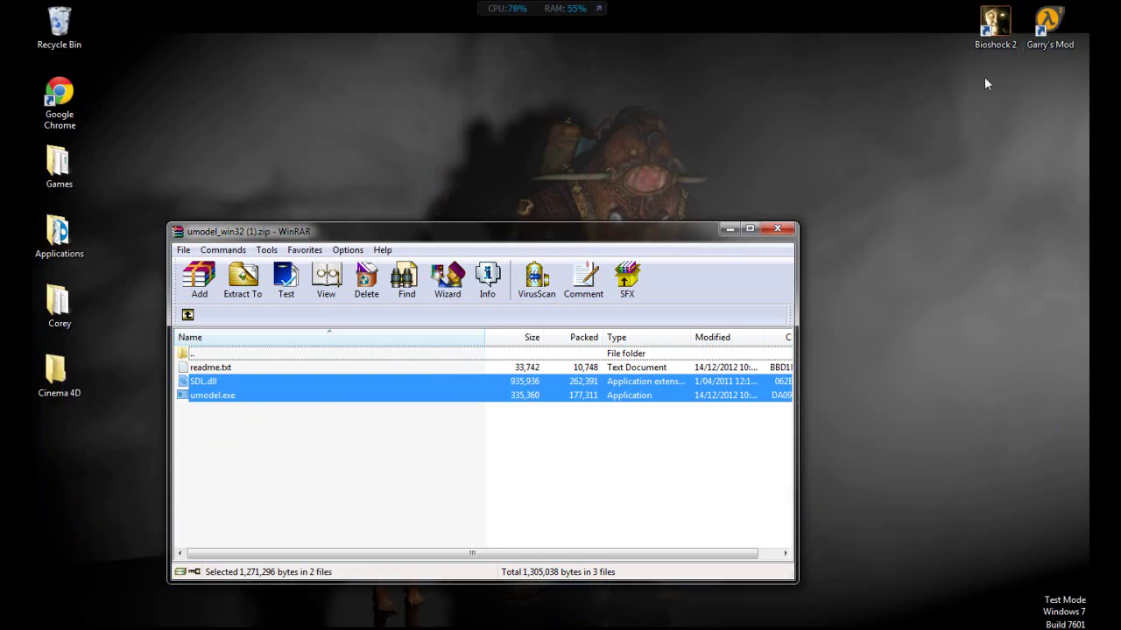
{"action": "left_click", "coordinate": [994, 37]}
{"action": "right_click", "coordinate": [994, 37]}
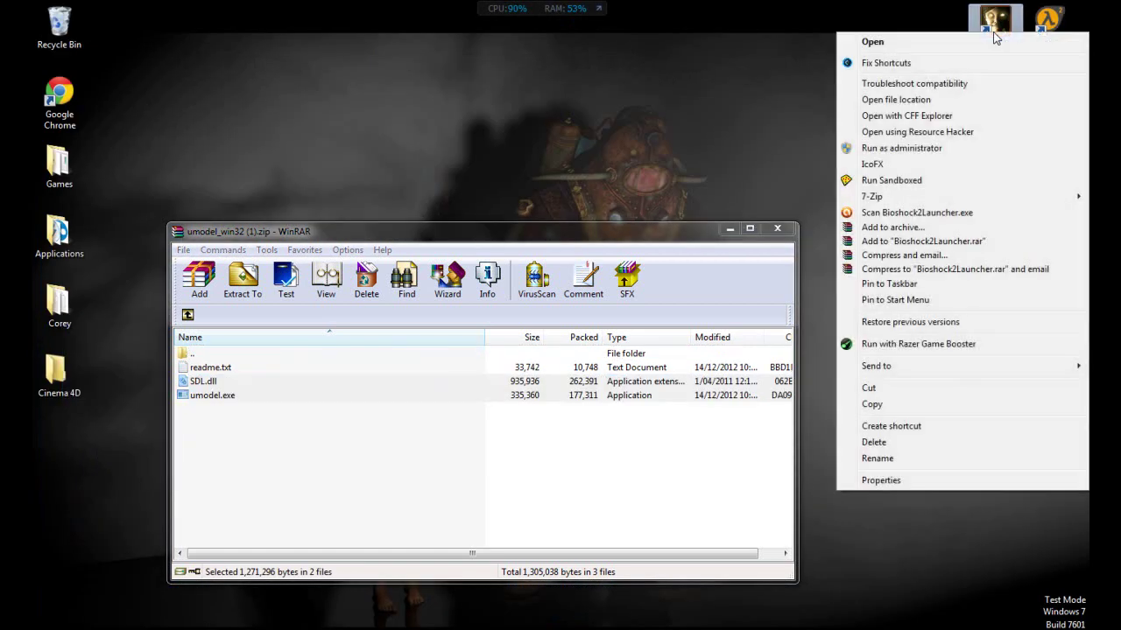
{"action": "left_click", "coordinate": [909, 104]}
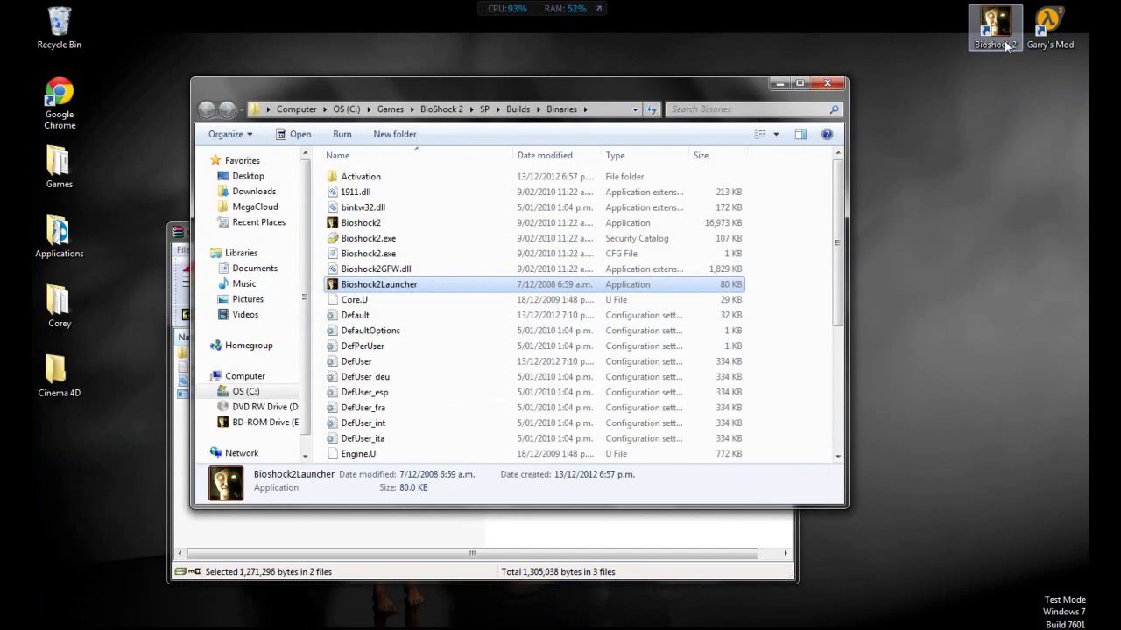
Extract SDL.dll and umodel.exe into the SP\Content folder, then close WinRAR
{"action": "left_click_drag", "start_coordinate": [483, 88], "coordinate": [745, 41]}
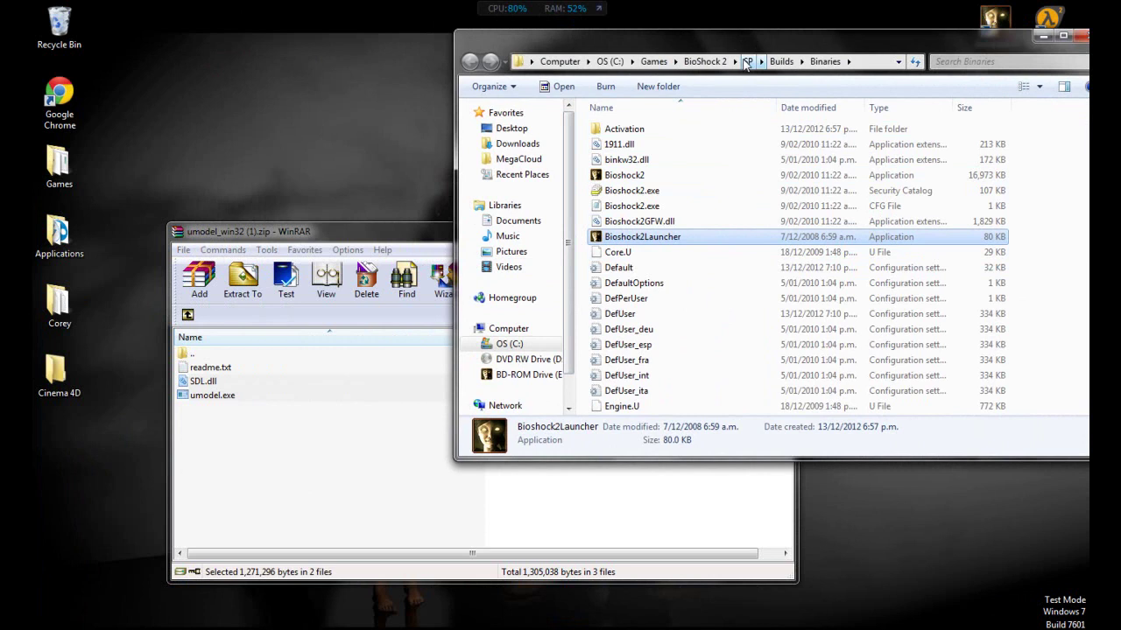
{"action": "left_click", "coordinate": [747, 61]}
{"action": "left_click", "coordinate": [616, 147]}
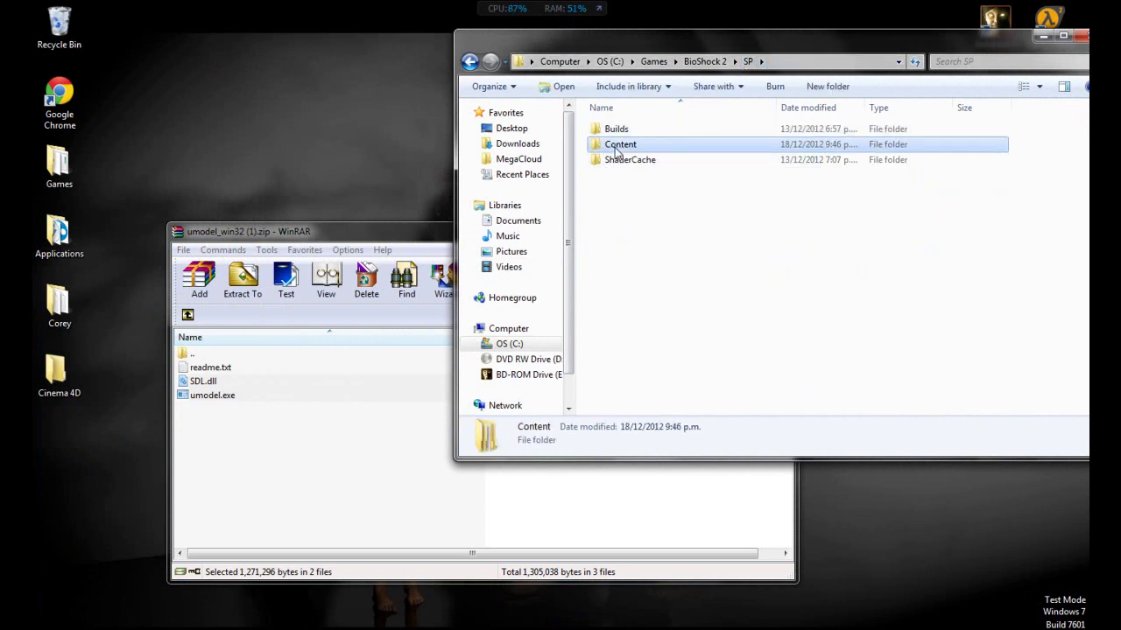
{"action": "double_click", "coordinate": [616, 147]}
{"action": "left_click_drag", "start_coordinate": [622, 286], "coordinate": [682, 331]}
{"action": "left_click_drag", "start_coordinate": [177, 452], "coordinate": [935, 346]}
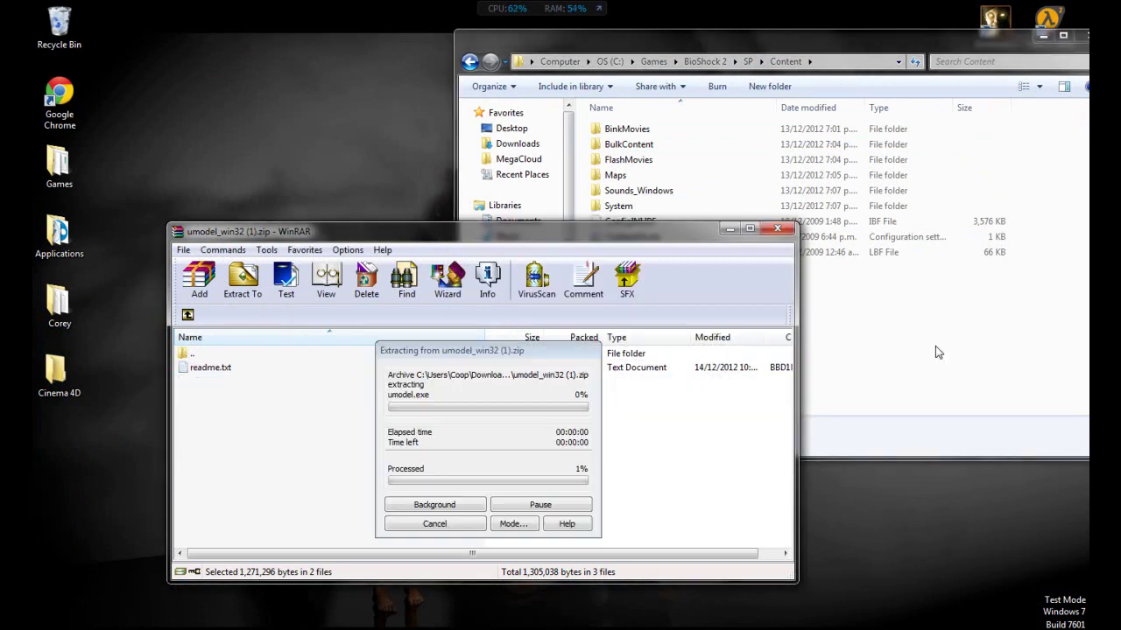
{"action": "left_click", "coordinate": [367, 234]}
{"action": "left_click", "coordinate": [763, 250]}
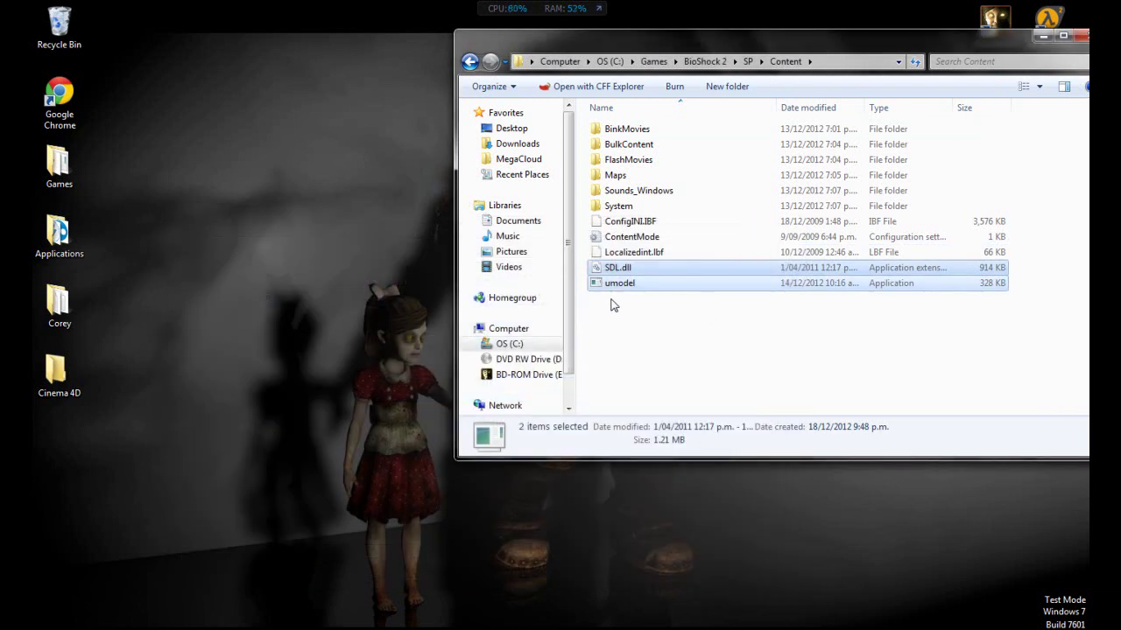
Look through the .bsm files in the Maps folder, then return to Content
{"action": "left_click", "coordinate": [632, 354]}
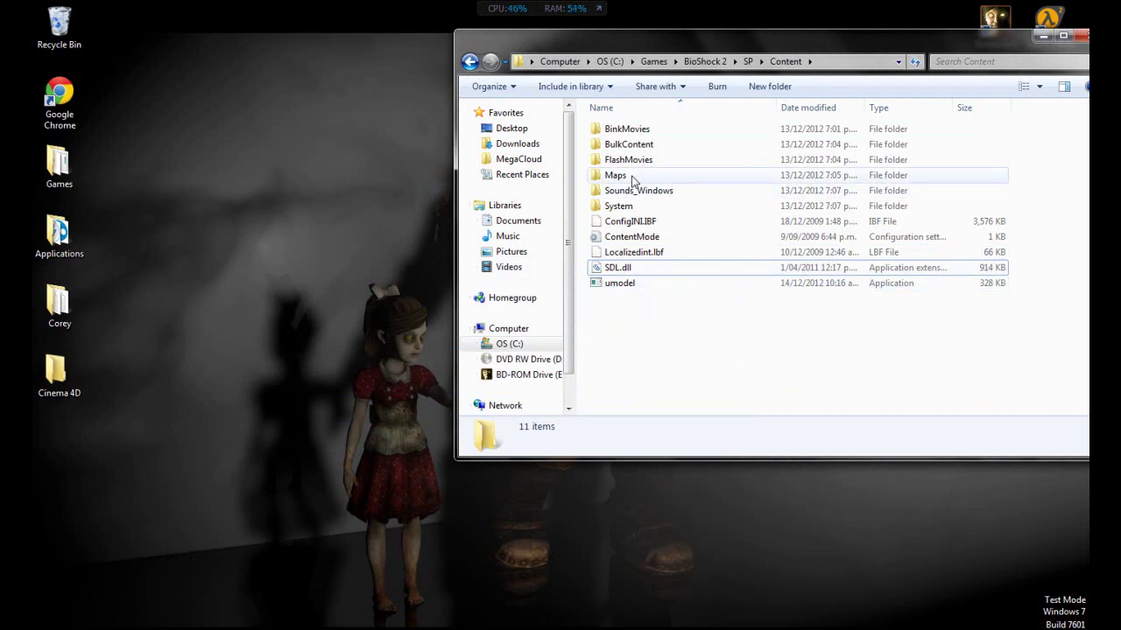
{"action": "double_click", "coordinate": [633, 181]}
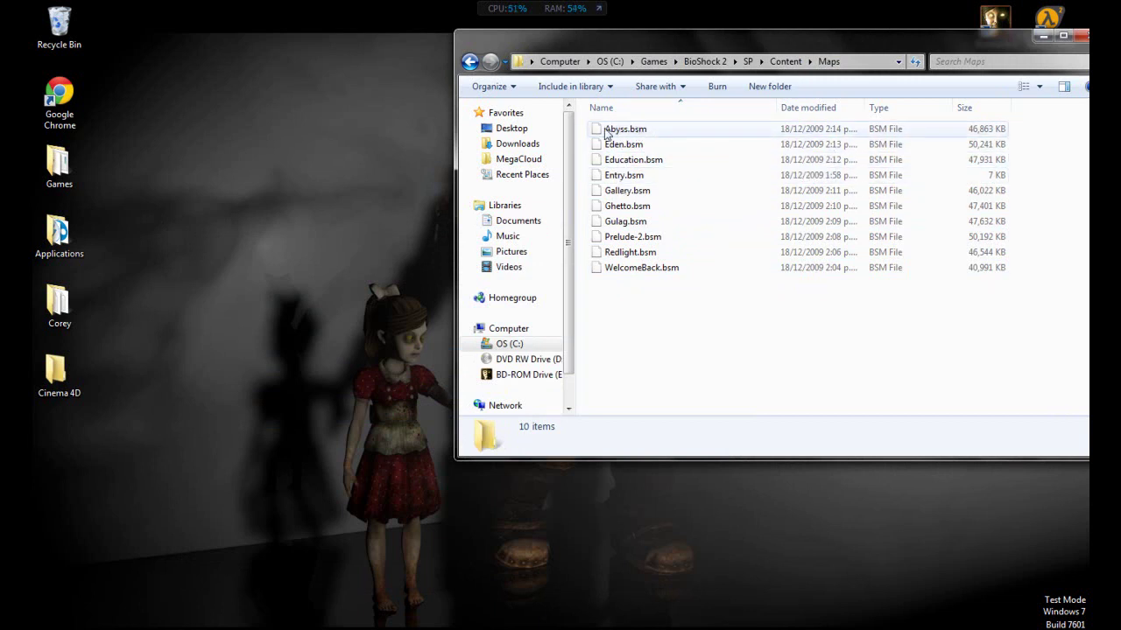
{"action": "left_click", "coordinate": [786, 61]}
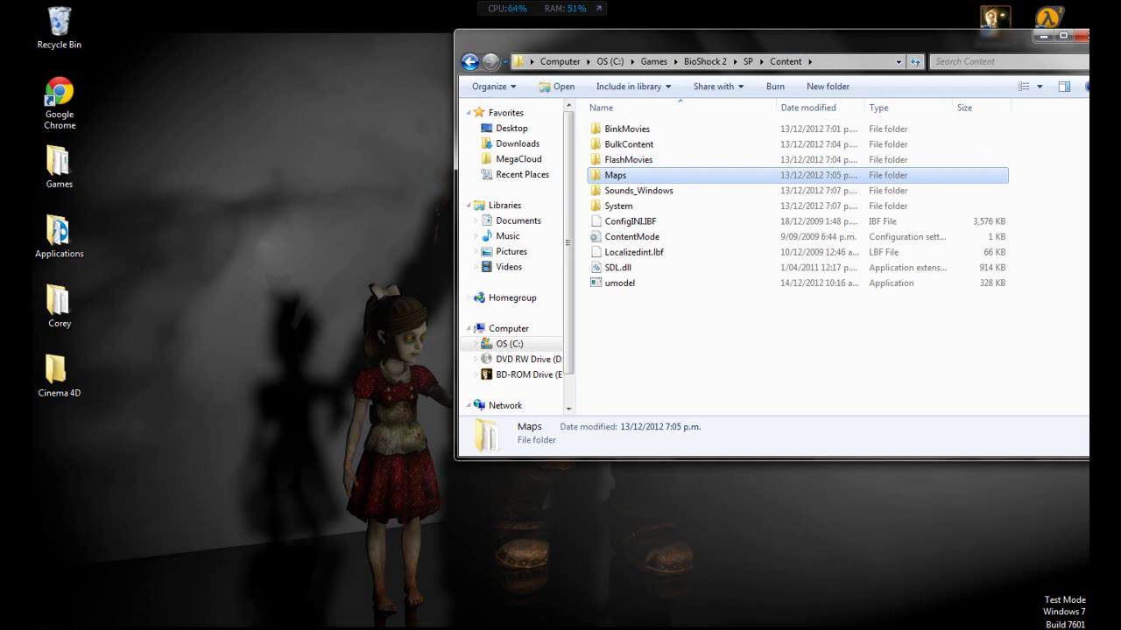
Open the Run dialog from the Start menu
{"action": "key", "text": "super"}
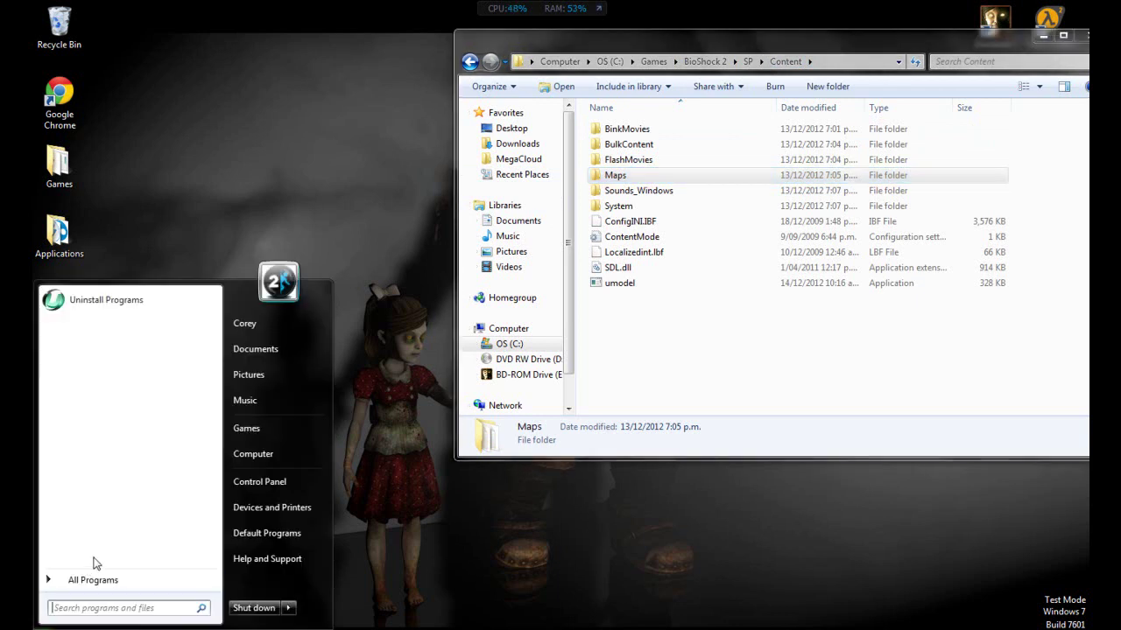
{"action": "type", "text": "run"}
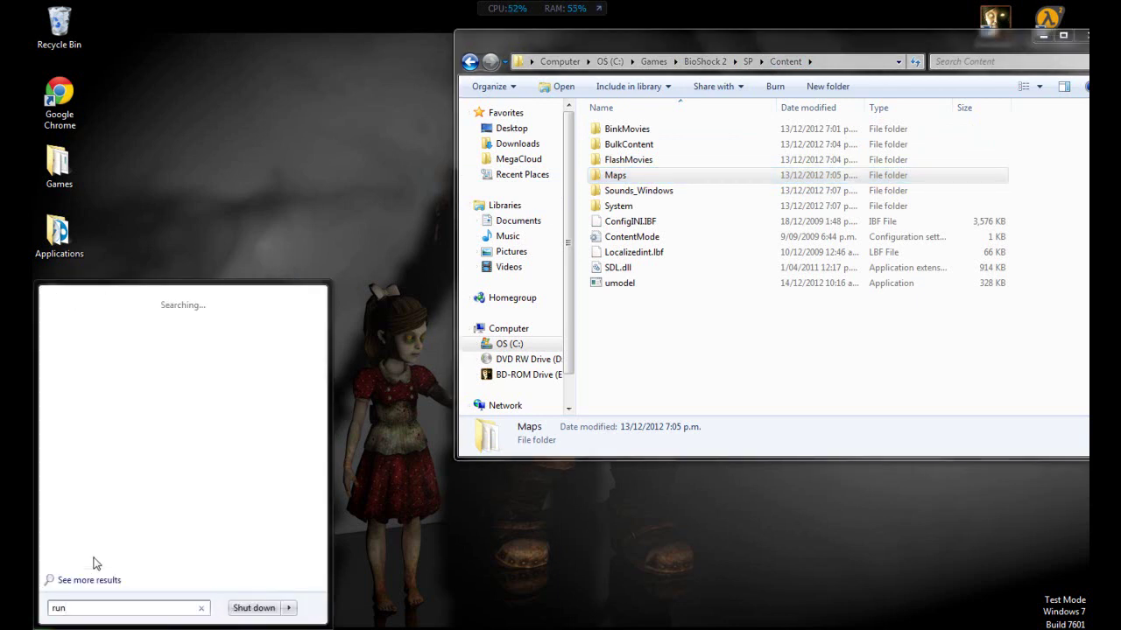
{"action": "key", "text": "Return"}
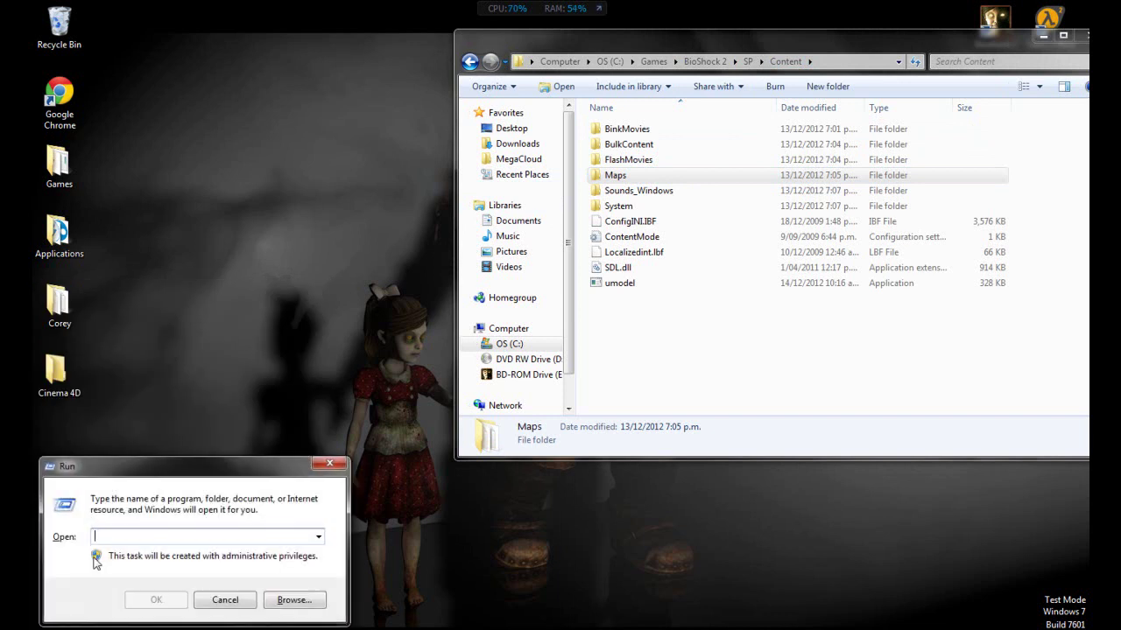
Launch cmd, type cd, and copy the Content folder path from Explorer's address bar
{"action": "type", "text": "cmd"}
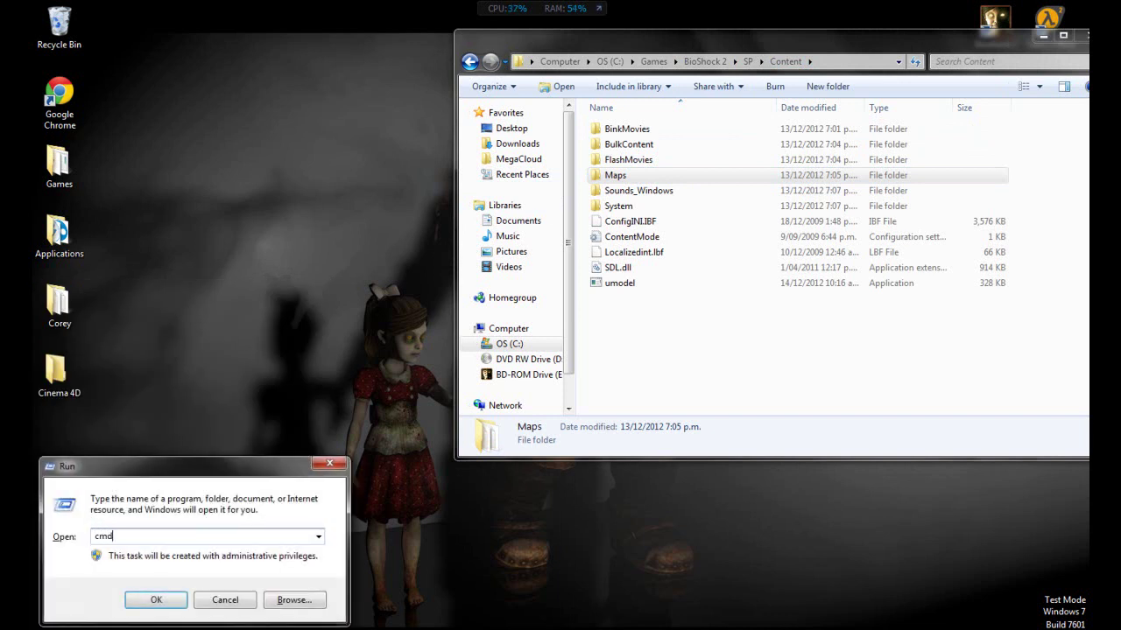
{"action": "key", "text": "Return"}
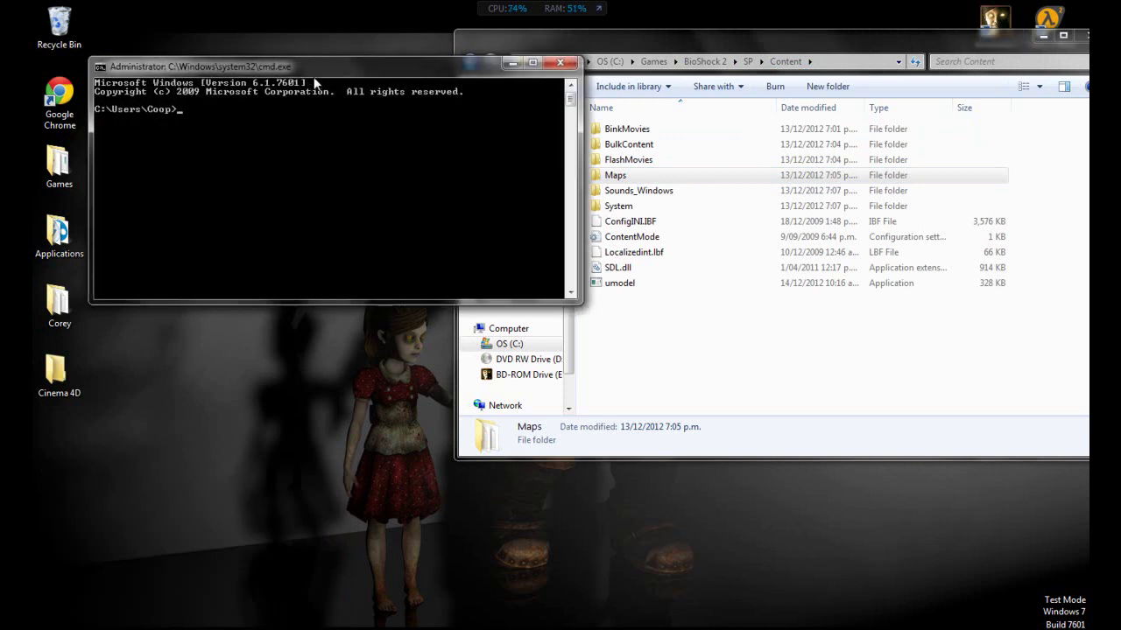
{"action": "type", "text": "cd"}
{"action": "left_click", "coordinate": [822, 56]}
{"action": "left_click", "coordinate": [828, 60]}
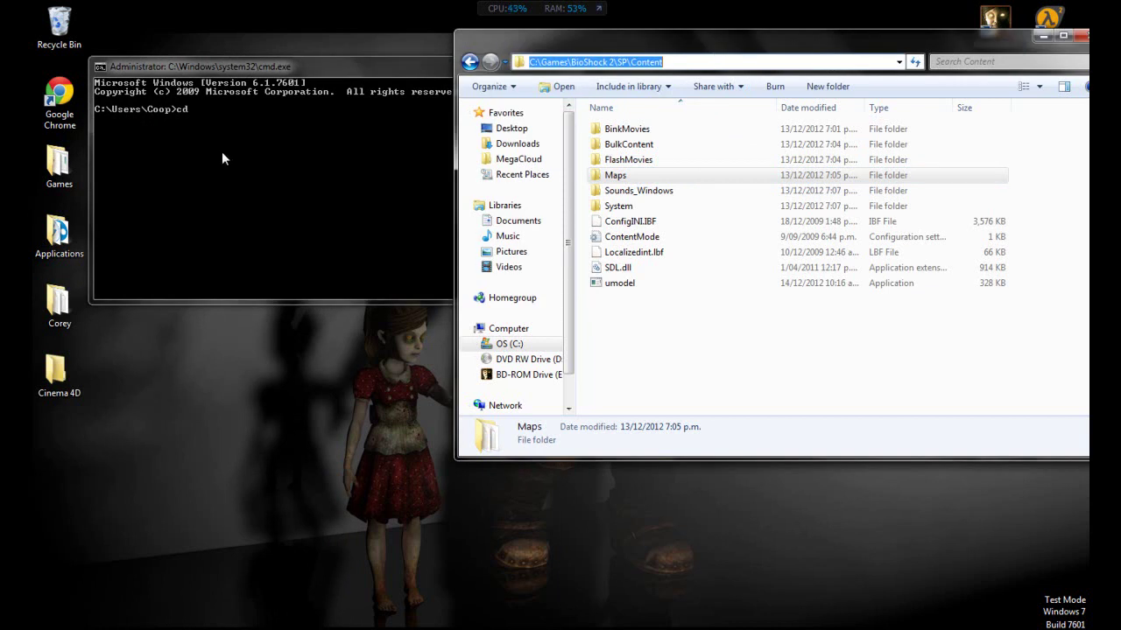
Paste the path to change into SP\Content, then run umodel -meshes abyss
{"action": "left_click", "coordinate": [347, 146]}
{"action": "right_click", "coordinate": [347, 140]}
{"action": "left_click", "coordinate": [377, 180]}
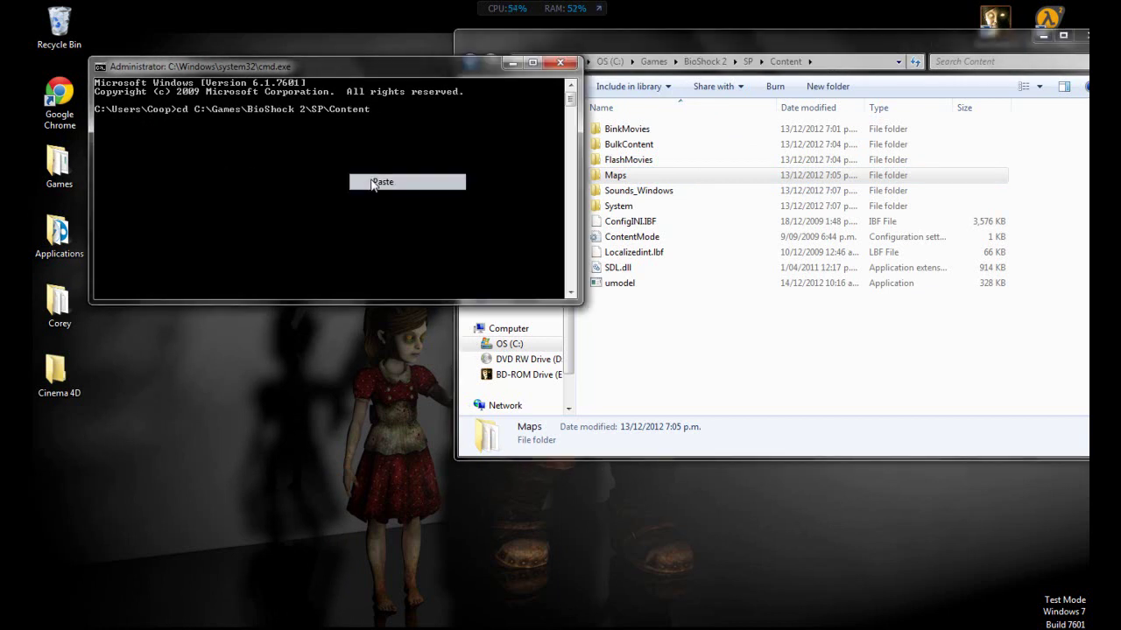
{"action": "key", "text": "Return"}
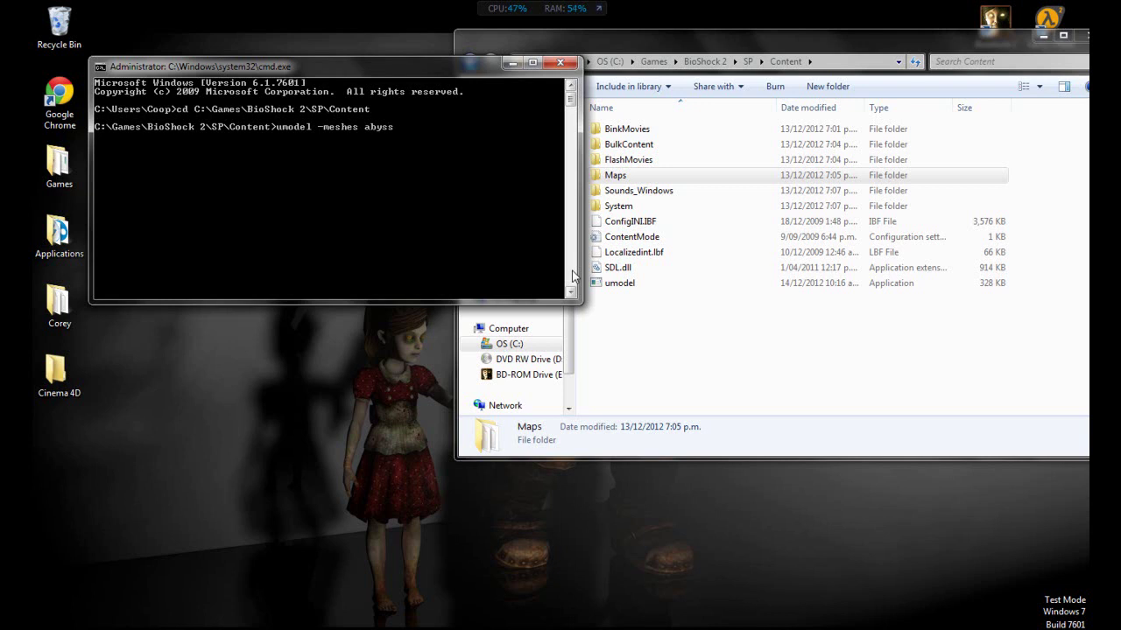
{"action": "key", "text": "Return"}
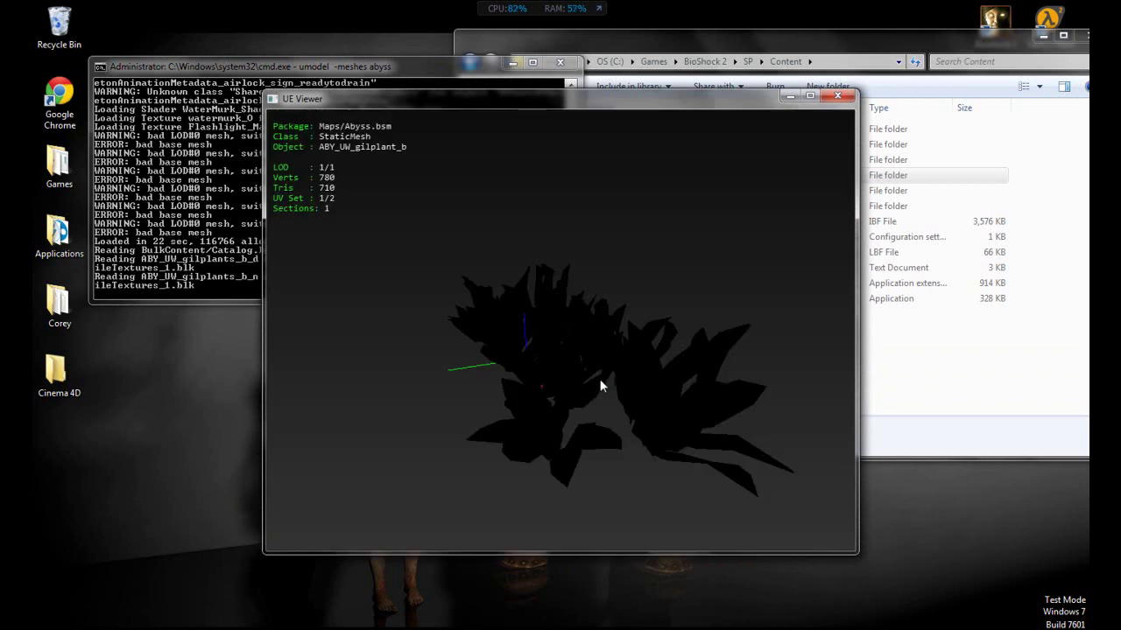
Rotate the ABY_UW_gilplant_b mesh, then step to the next mesh
{"action": "mouse_move", "coordinate": [601, 383]}
{"action": "left_mouse_down"}
{"action": "mouse_move", "coordinate": [630, 377]}
{"action": "mouse_move", "coordinate": [605, 381]}
{"action": "left_mouse_up"}
{"action": "key", "text": "Page_Down"}
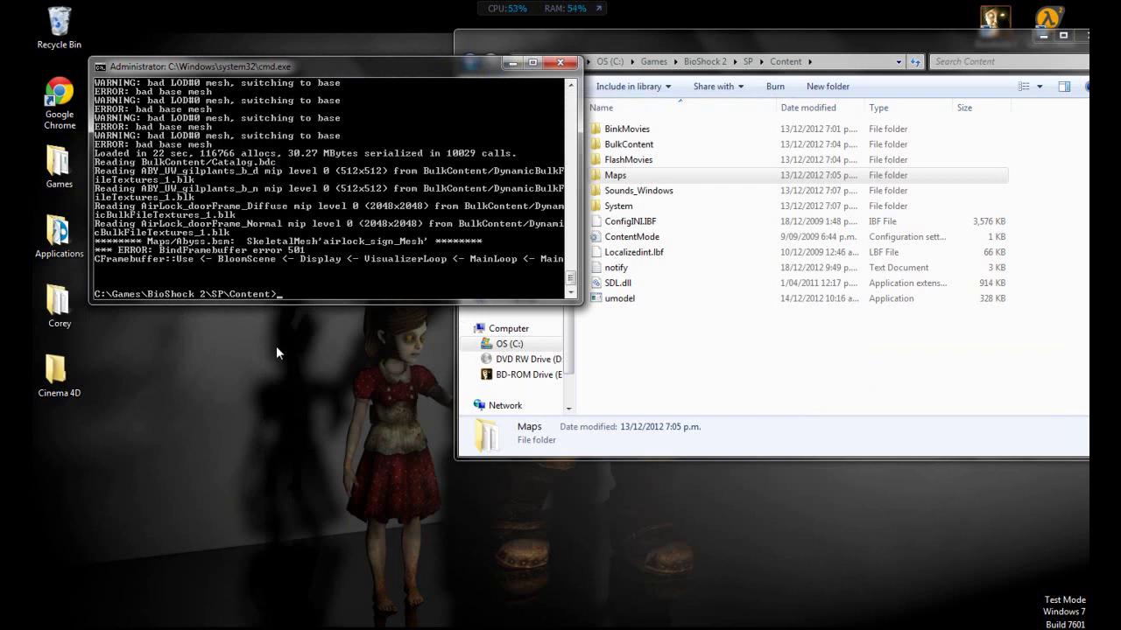
Run umodel -export abyss to export the Abyss map's meshes, shaders and textures
{"action": "type", "text": "umodel -export abyss"}
{"action": "key", "text": "Return"}
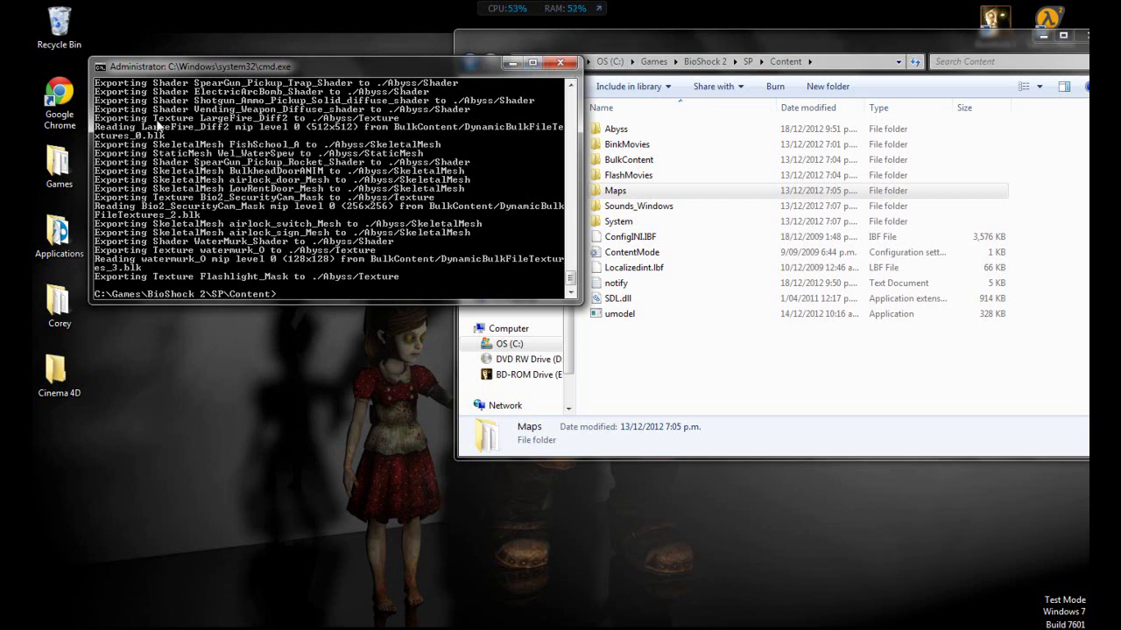
Create a new desktop folder named UModel
{"action": "left_click", "coordinate": [512, 62]}
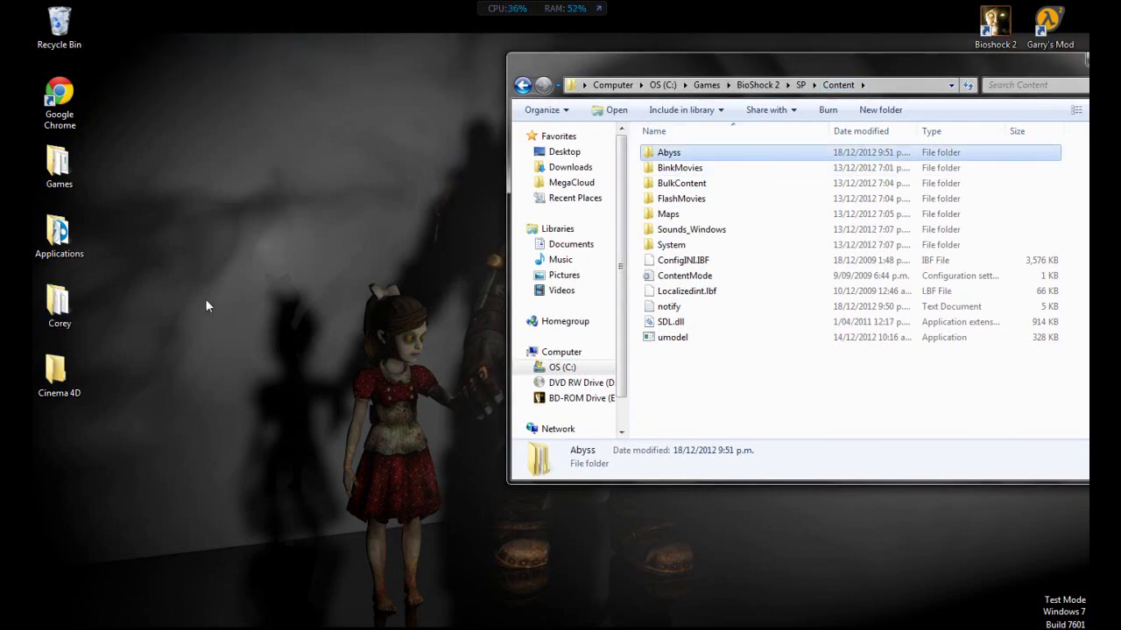
{"action": "right_click", "coordinate": [242, 302]}
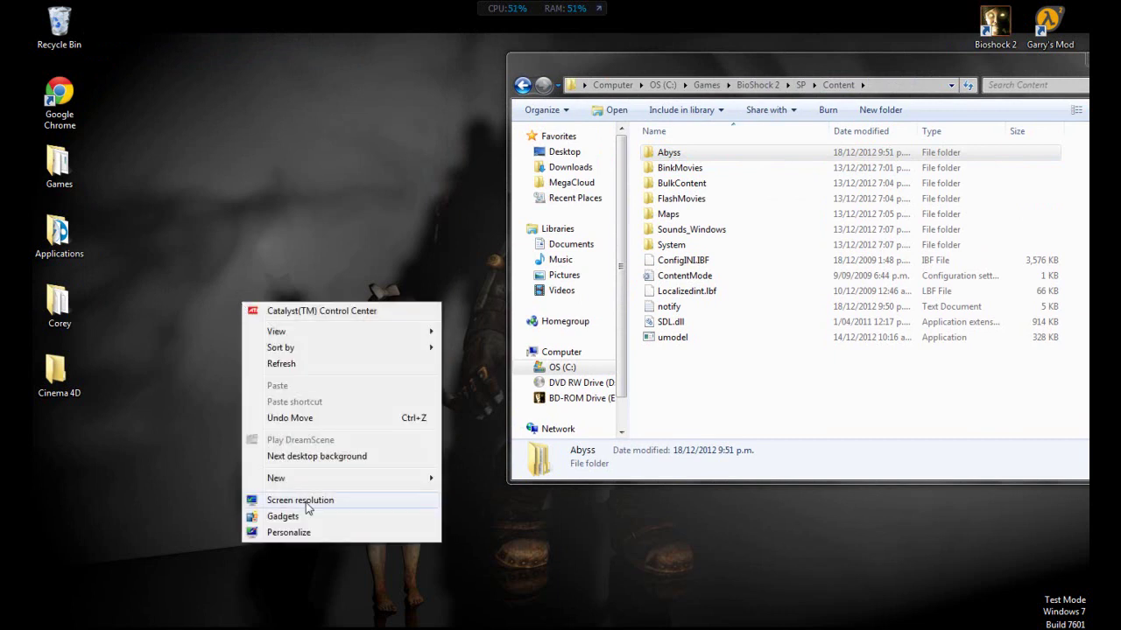
{"action": "mouse_move", "coordinate": [388, 479]}
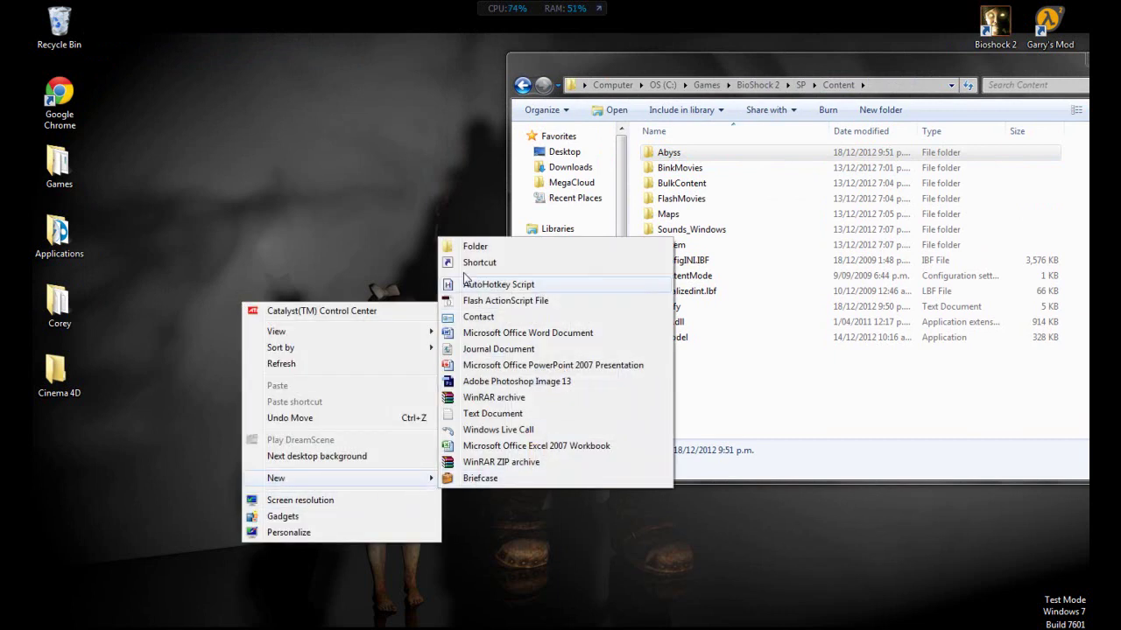
{"action": "left_click", "coordinate": [473, 247]}
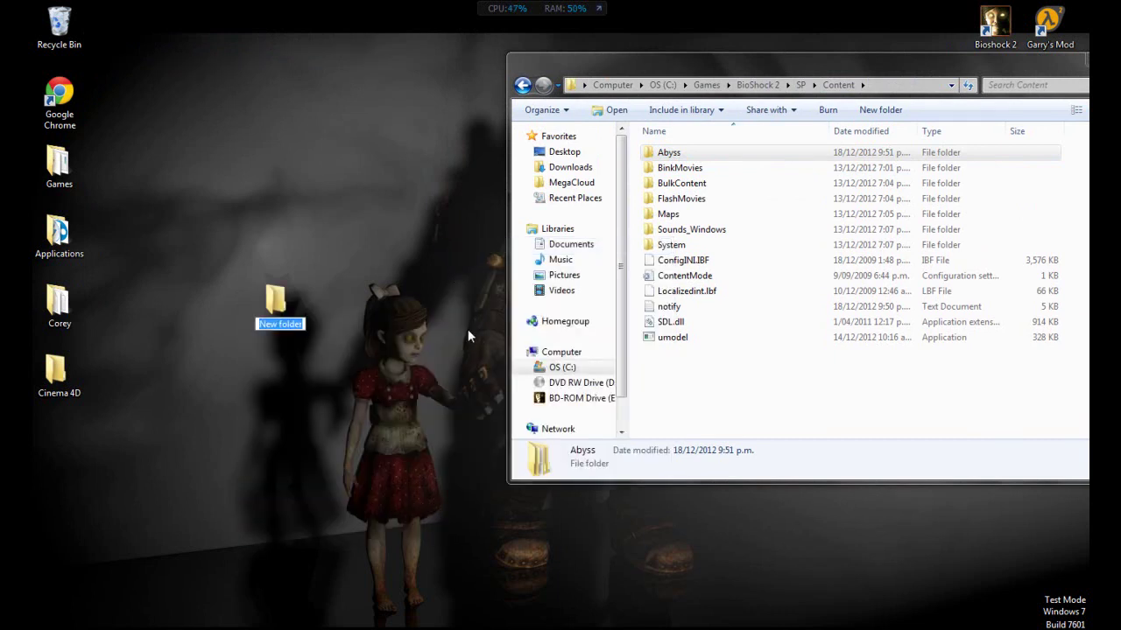
{"action": "type", "text": "UModel"}
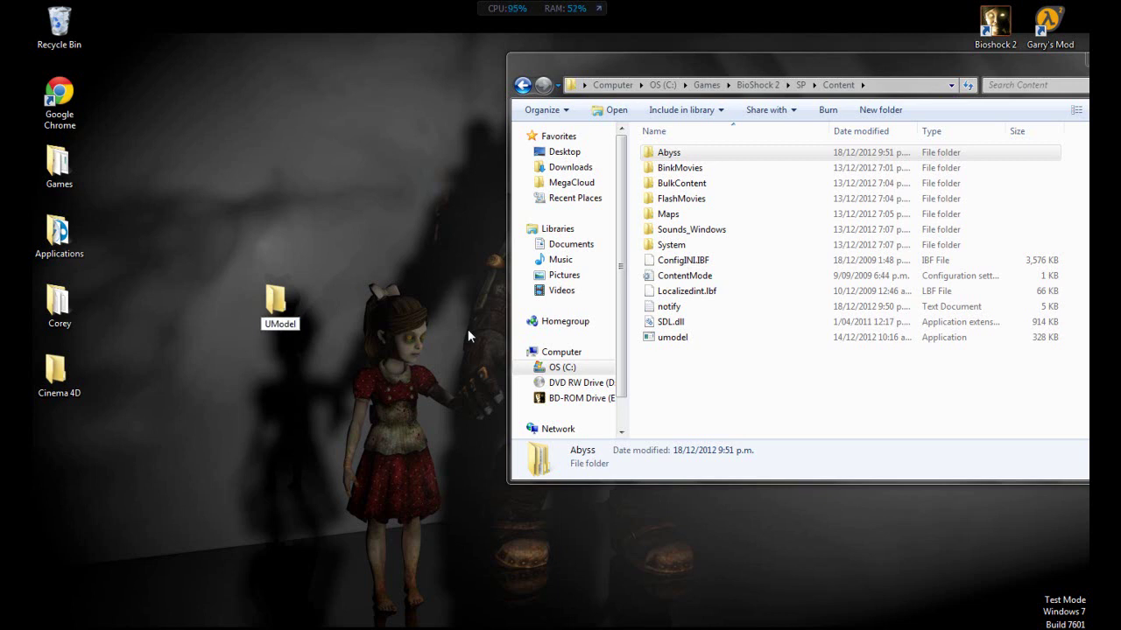
{"action": "key", "text": "Return"}
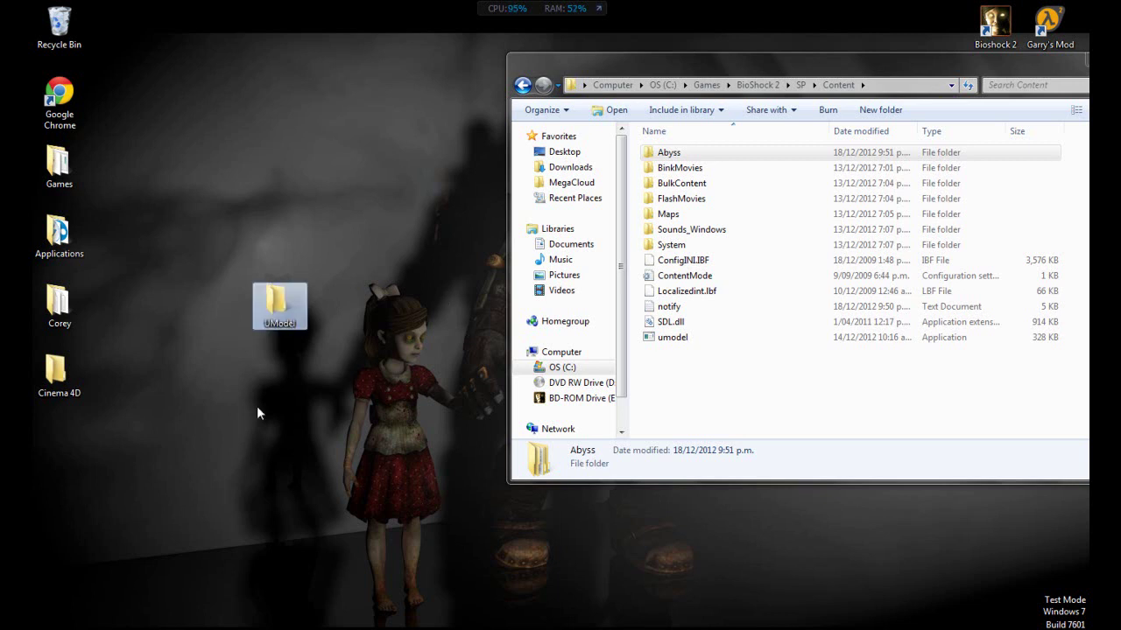
Copy the Abyss folder from Content and paste it into UModel
{"action": "left_click", "coordinate": [677, 157]}
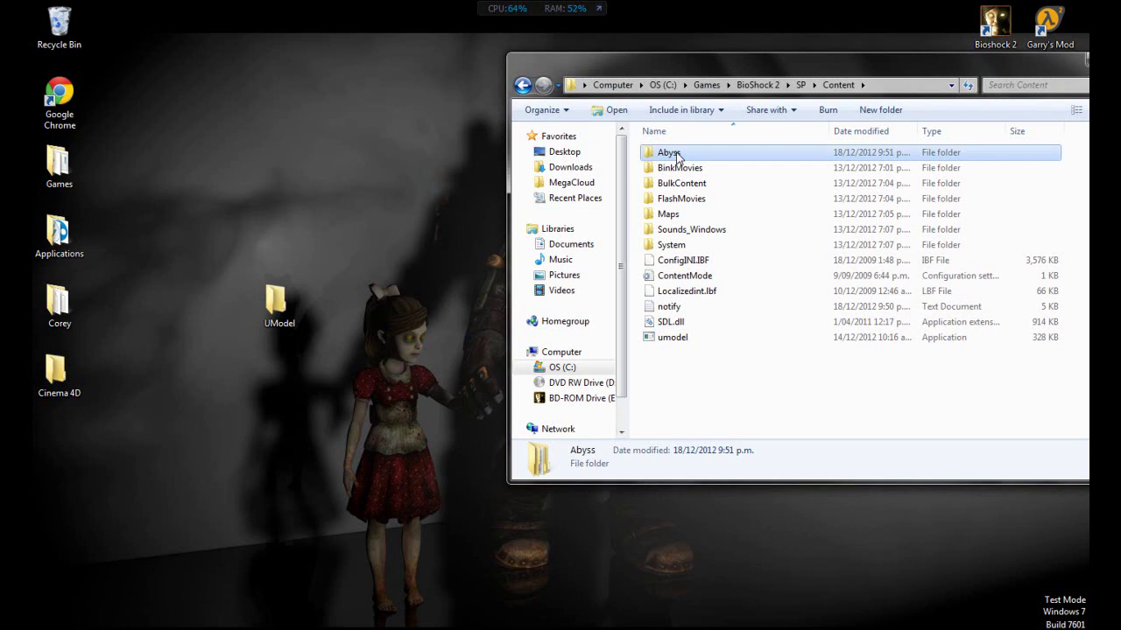
{"action": "right_click", "coordinate": [677, 156]}
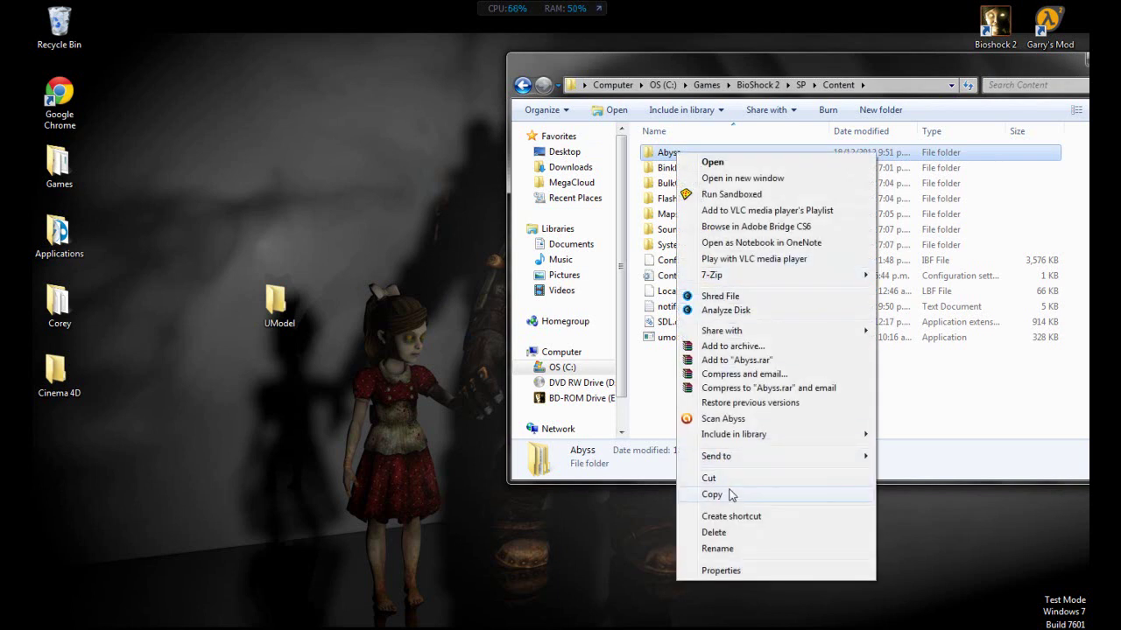
{"action": "left_click", "coordinate": [731, 489]}
{"action": "double_click", "coordinate": [278, 302]}
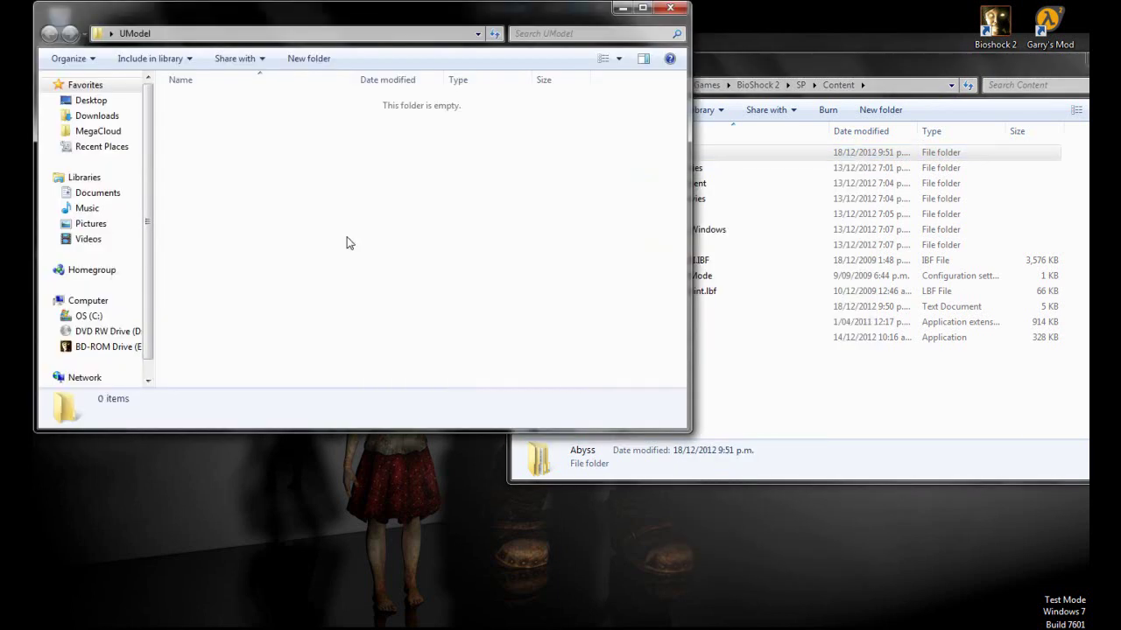
{"action": "right_click", "coordinate": [347, 243]}
{"action": "left_click", "coordinate": [393, 358]}
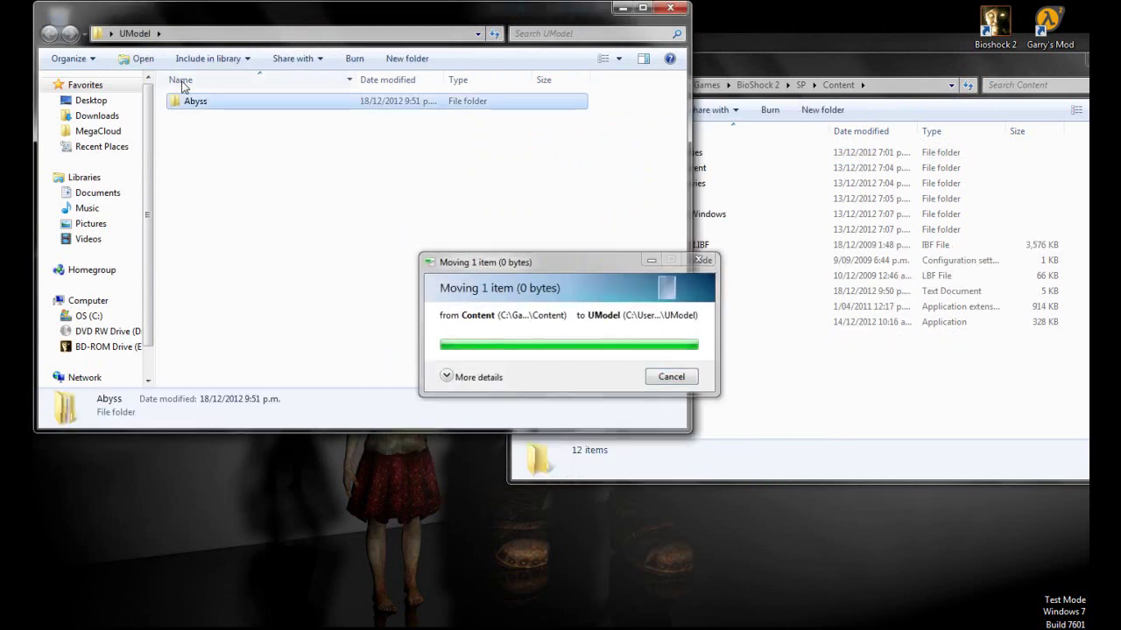
Close the Content folder window and open the Abyss folder inside UModel
{"action": "left_click_drag", "start_coordinate": [372, 21], "coordinate": [614, 112]}
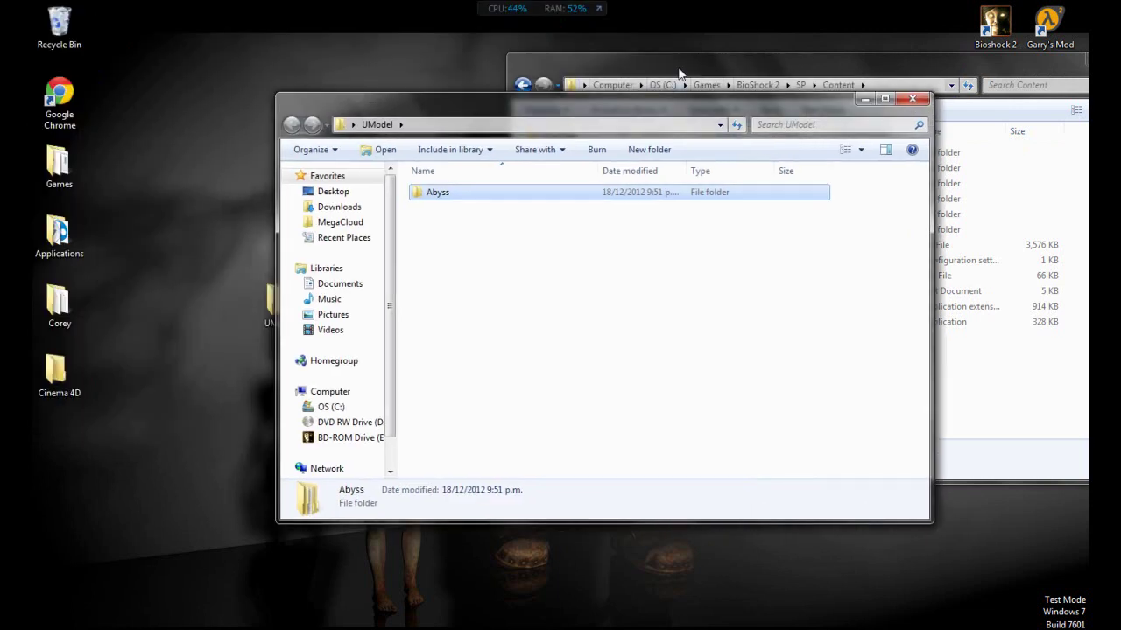
{"action": "left_click", "coordinate": [857, 69]}
{"action": "left_click_drag", "start_coordinate": [856, 69], "coordinate": [625, 65]}
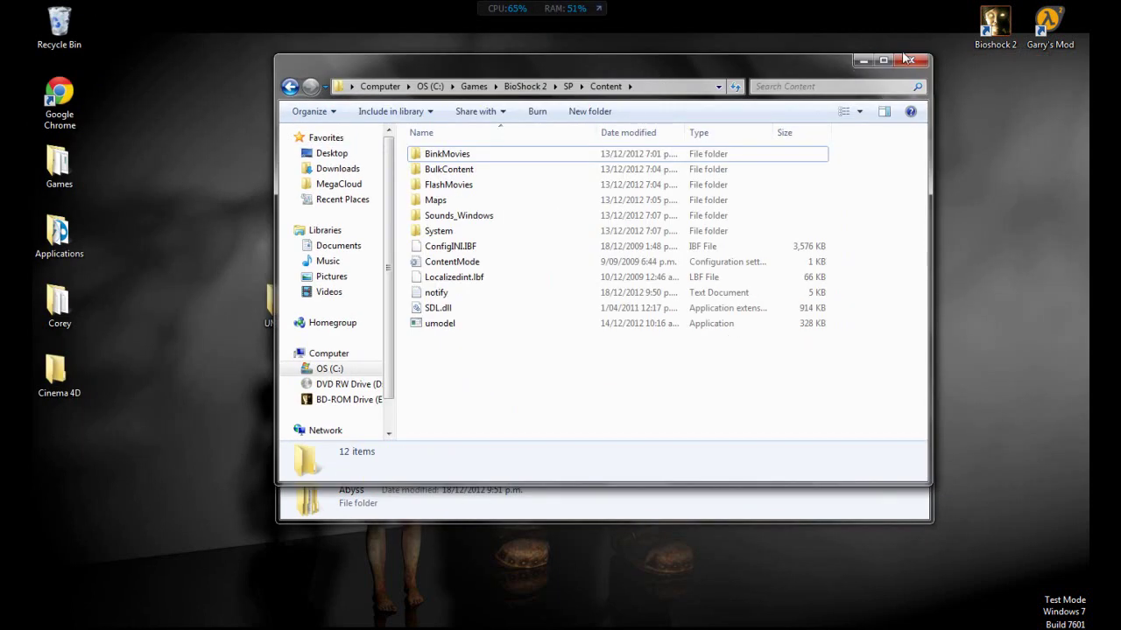
{"action": "left_click", "coordinate": [906, 59]}
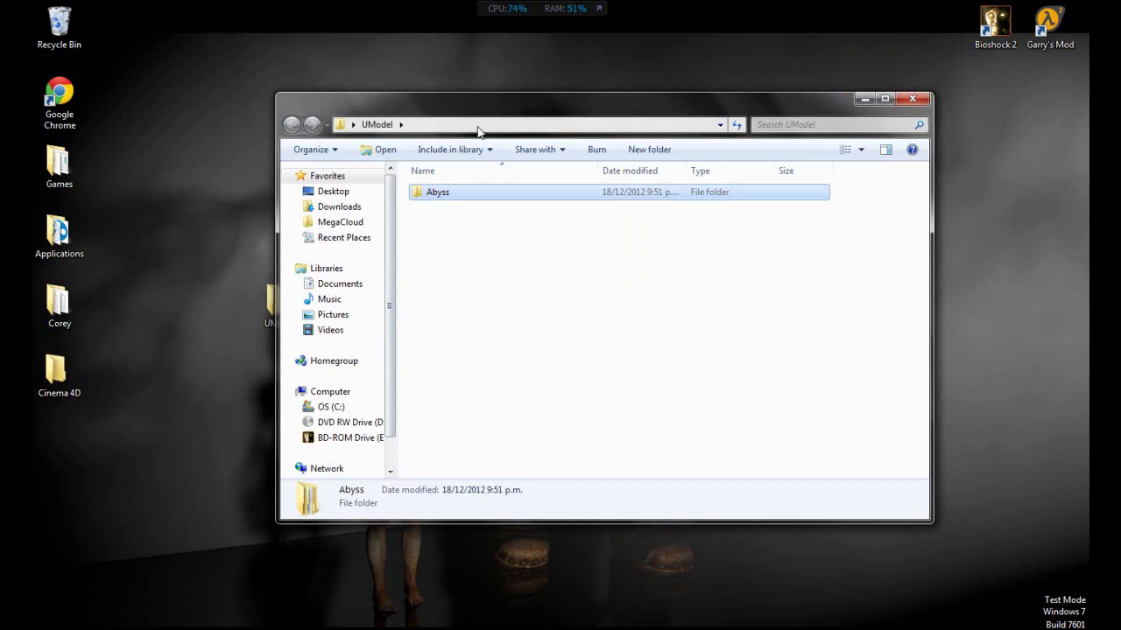
{"action": "double_click", "coordinate": [441, 195]}
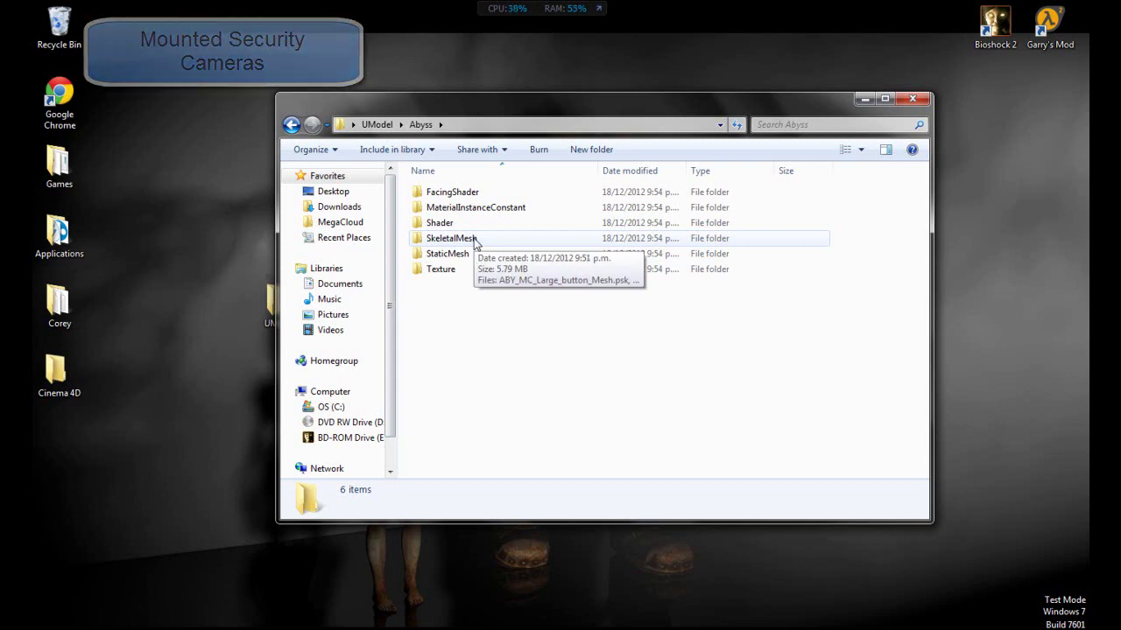
Select the FacingShader, MaterialInstanceConstant and Shader folders in Abyss, then deselect them
{"action": "mouse_move", "coordinate": [470, 256]}
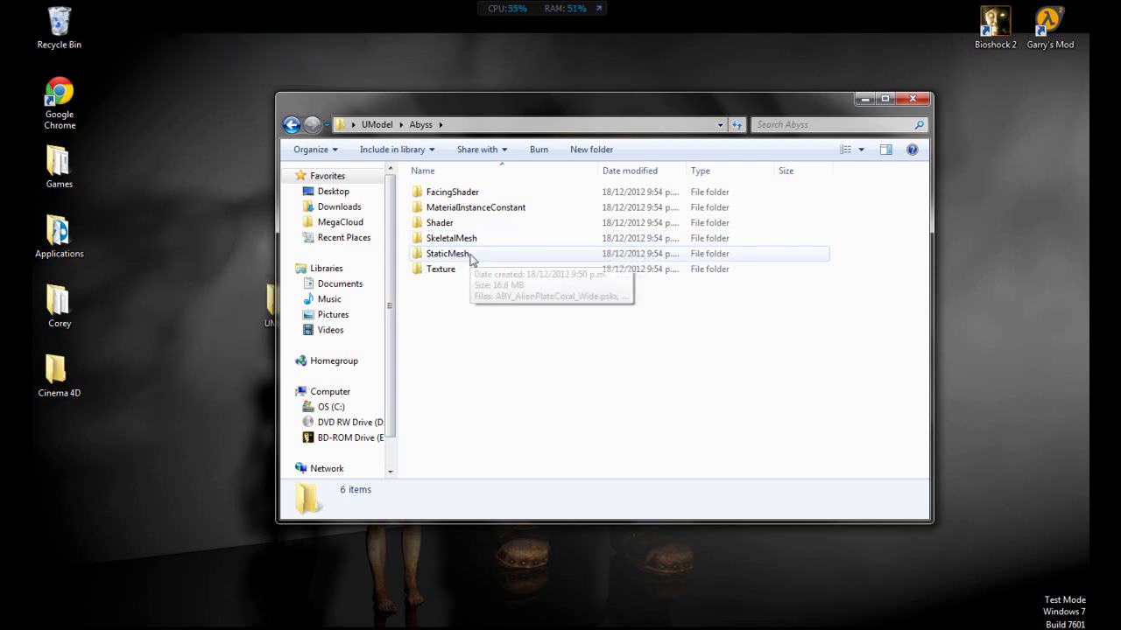
{"action": "left_click", "coordinate": [438, 225]}
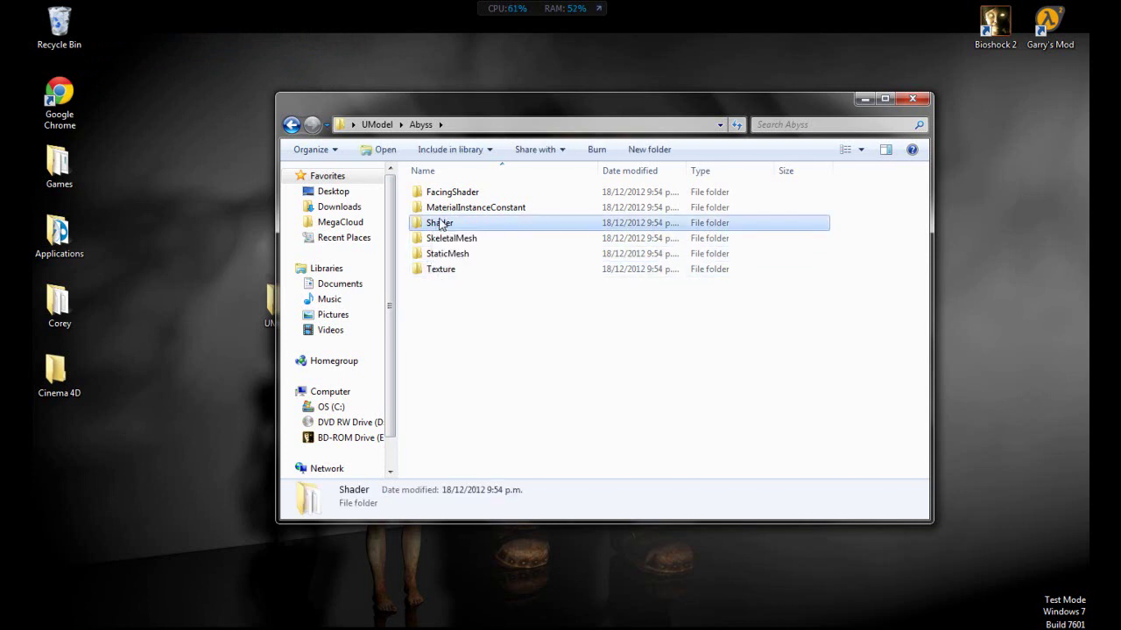
{"action": "left_click", "coordinate": [447, 210]}
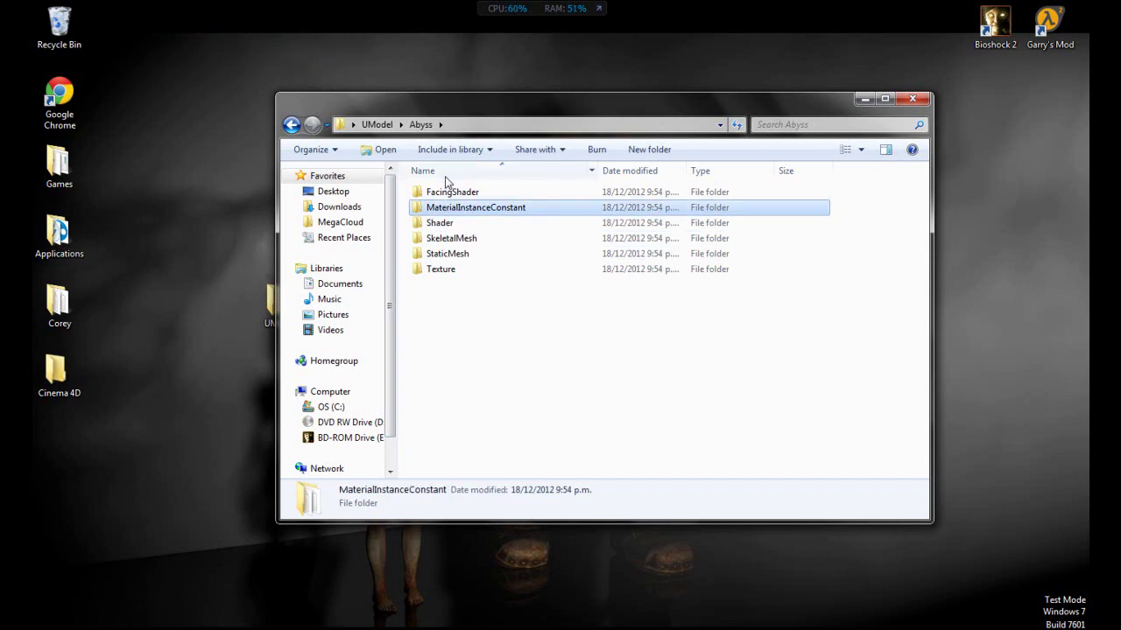
{"action": "left_click", "coordinate": [448, 193]}
{"action": "left_click", "coordinate": [451, 211]}
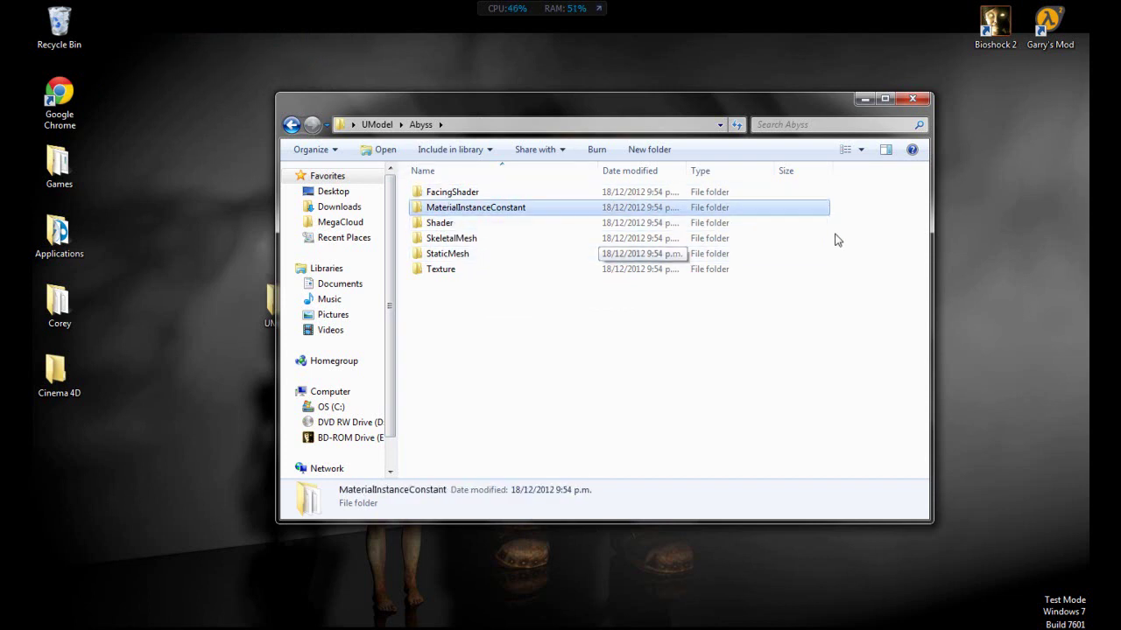
{"action": "left_click_drag", "start_coordinate": [839, 232], "coordinate": [508, 175]}
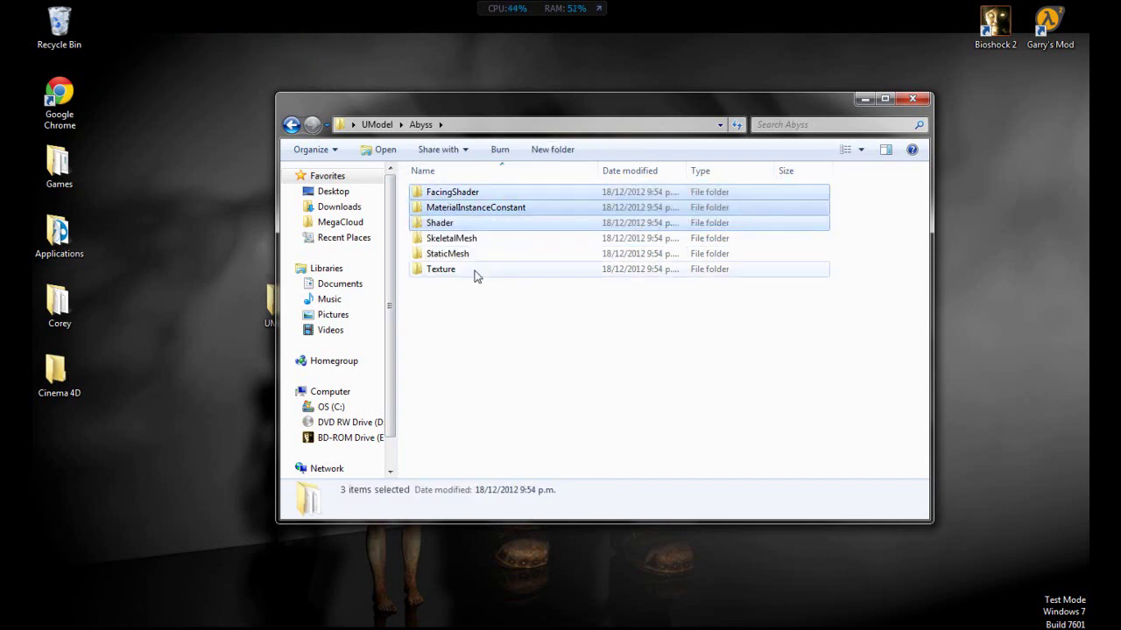
{"action": "left_click", "coordinate": [500, 348]}
Move the UModel desktop icon below Cinema 4D and open the SkeletalMesh folder
{"action": "left_click_drag", "start_coordinate": [475, 96], "coordinate": [583, 97]}
{"action": "left_click_drag", "start_coordinate": [277, 303], "coordinate": [56, 445]}
{"action": "left_click", "coordinate": [603, 385]}
{"action": "double_click", "coordinate": [577, 239]}
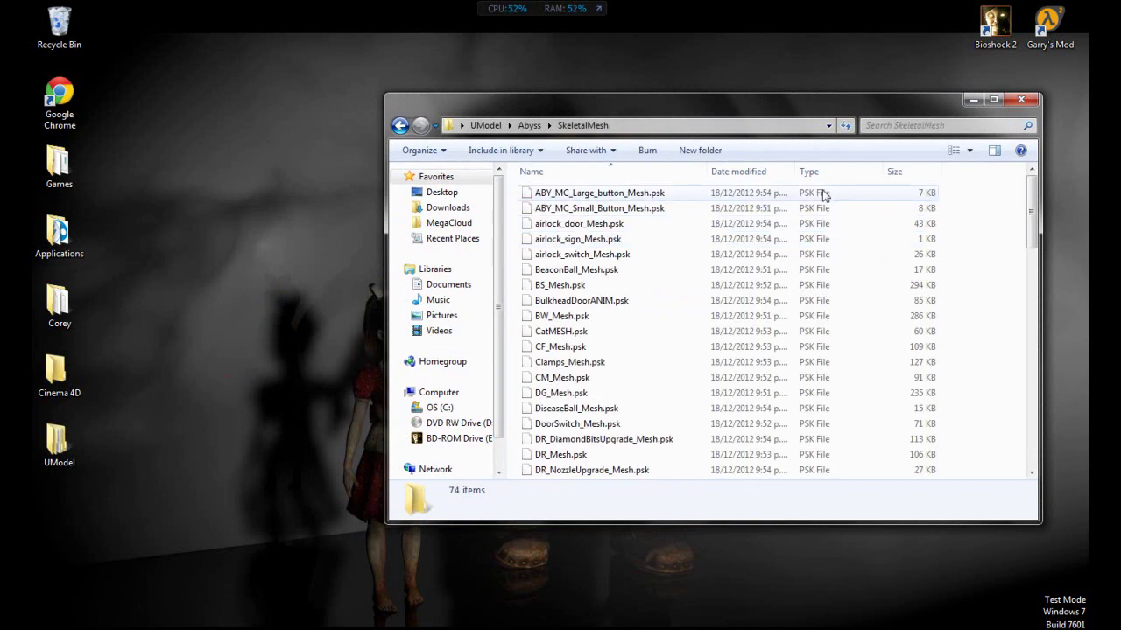
{"action": "left_click_drag", "start_coordinate": [698, 108], "coordinate": [631, 73]}
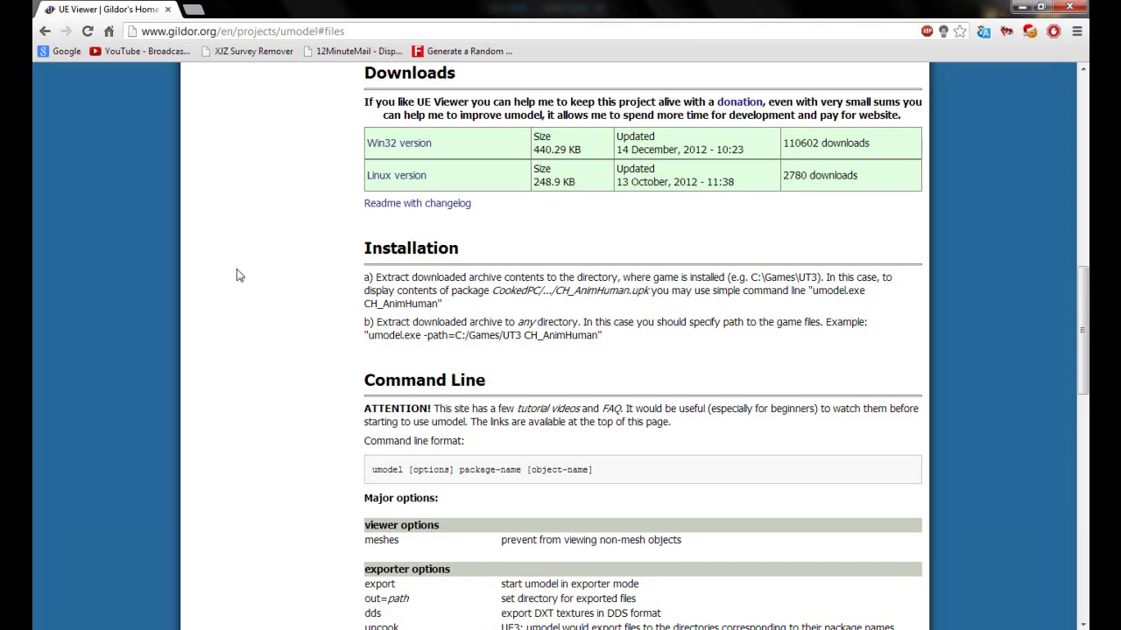
Go to google.com and search for 'milkshake 3d download'
{"action": "left_click", "coordinate": [295, 33]}
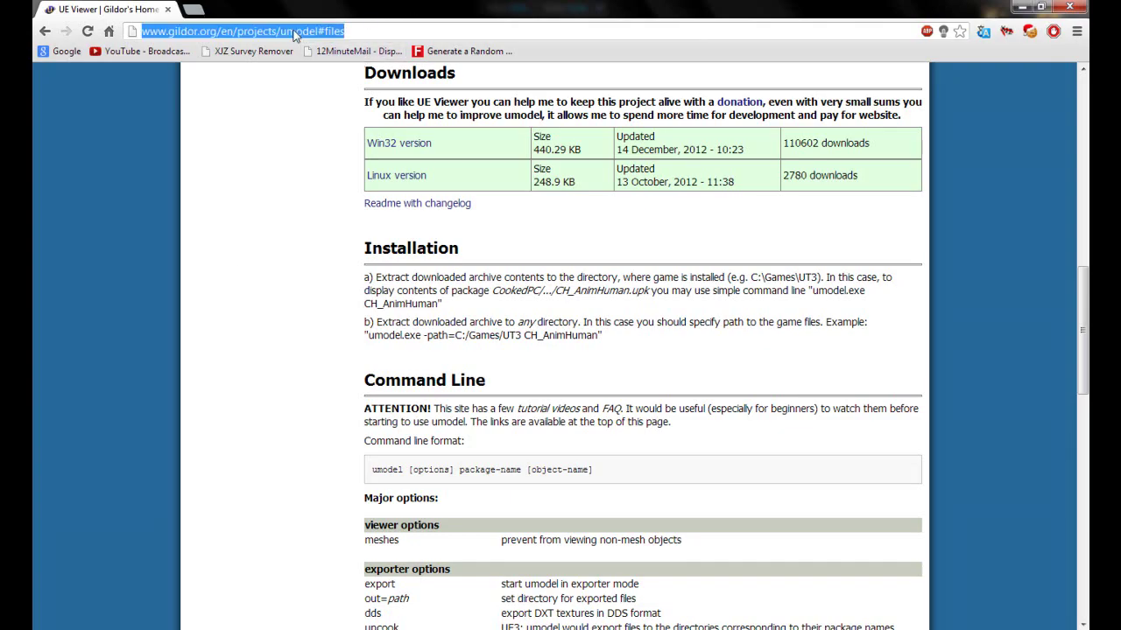
{"action": "type", "text": "google.com"}
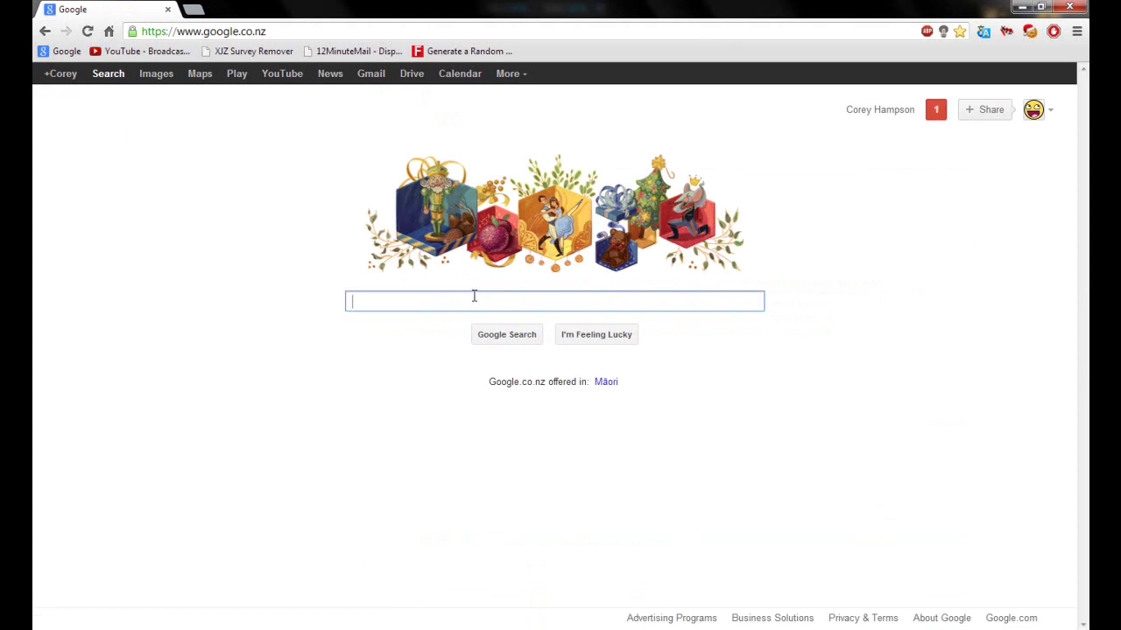
{"action": "type", "text": "milkshak"}
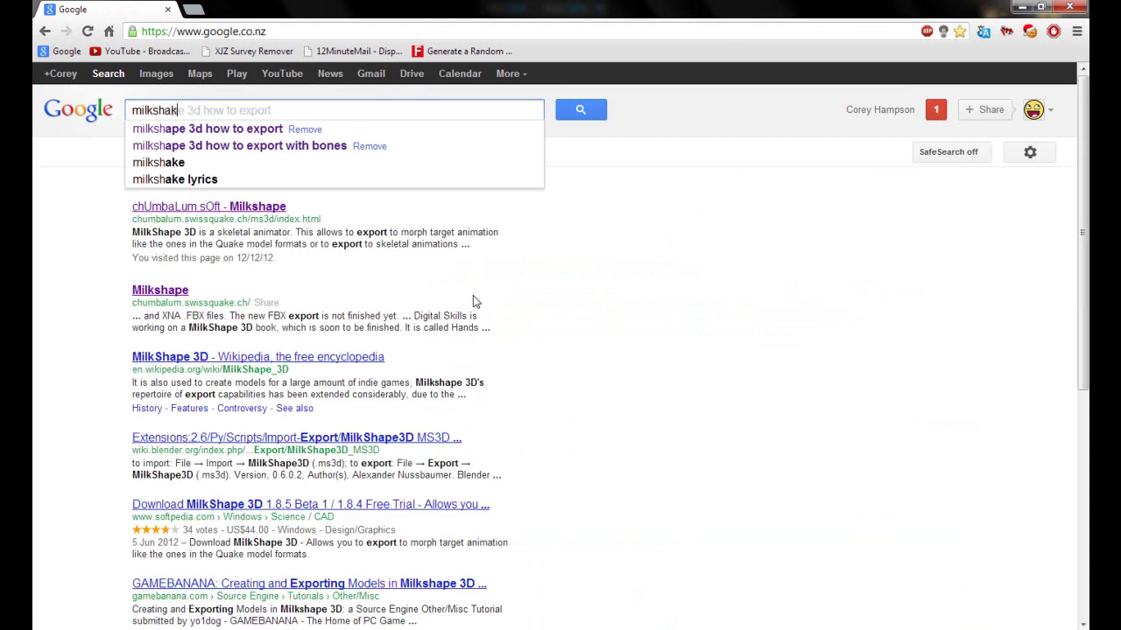
{"action": "type", "text": "e 3d download"}
{"action": "key", "text": "Return"}
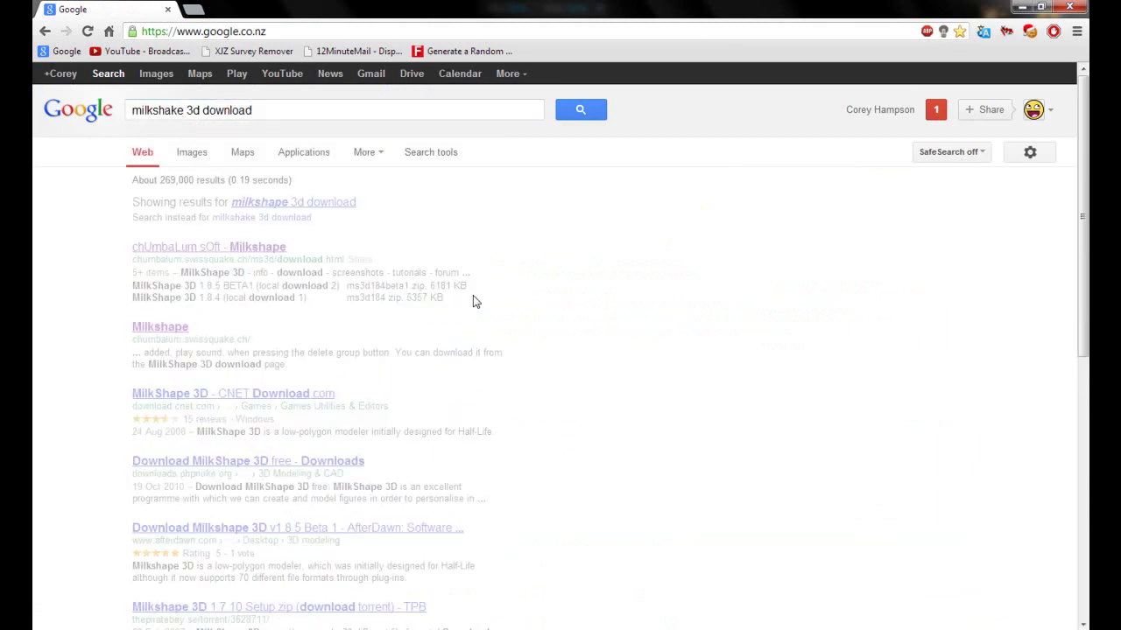
Download the MilkShape 3D 1.8.5 beta zip from chUmbaLum sOft and open it
{"action": "left_click", "coordinate": [272, 249]}
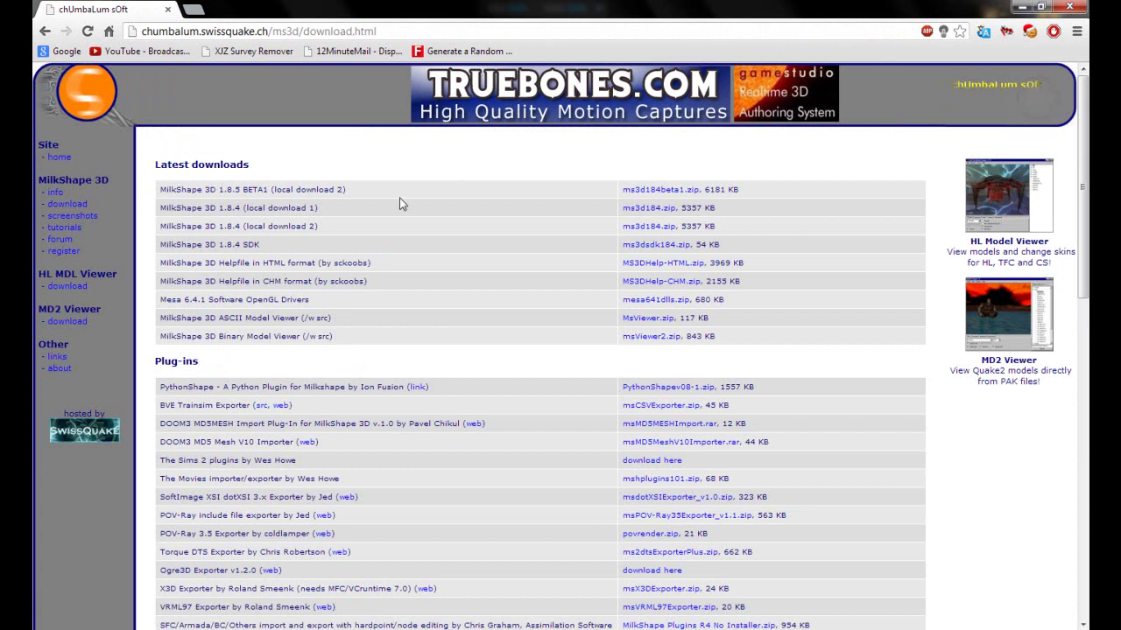
{"action": "mouse_move", "coordinate": [245, 189]}
{"action": "left_mouse_down"}
{"action": "mouse_move", "coordinate": [260, 190]}
{"action": "mouse_move", "coordinate": [254, 207]}
{"action": "left_mouse_up"}
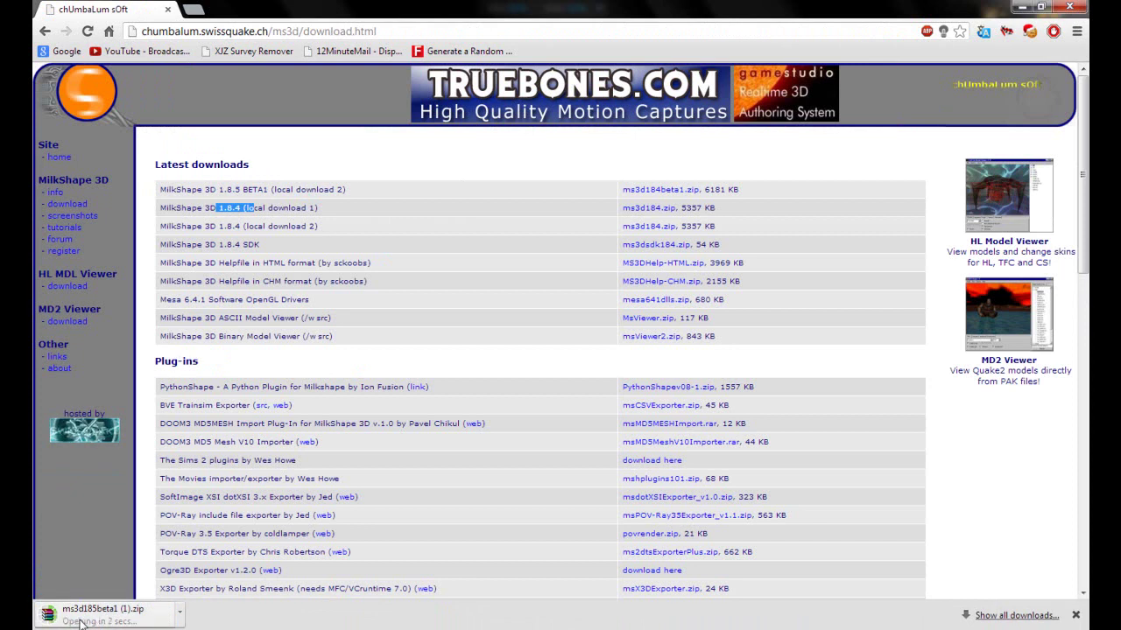
{"action": "left_click", "coordinate": [88, 615]}
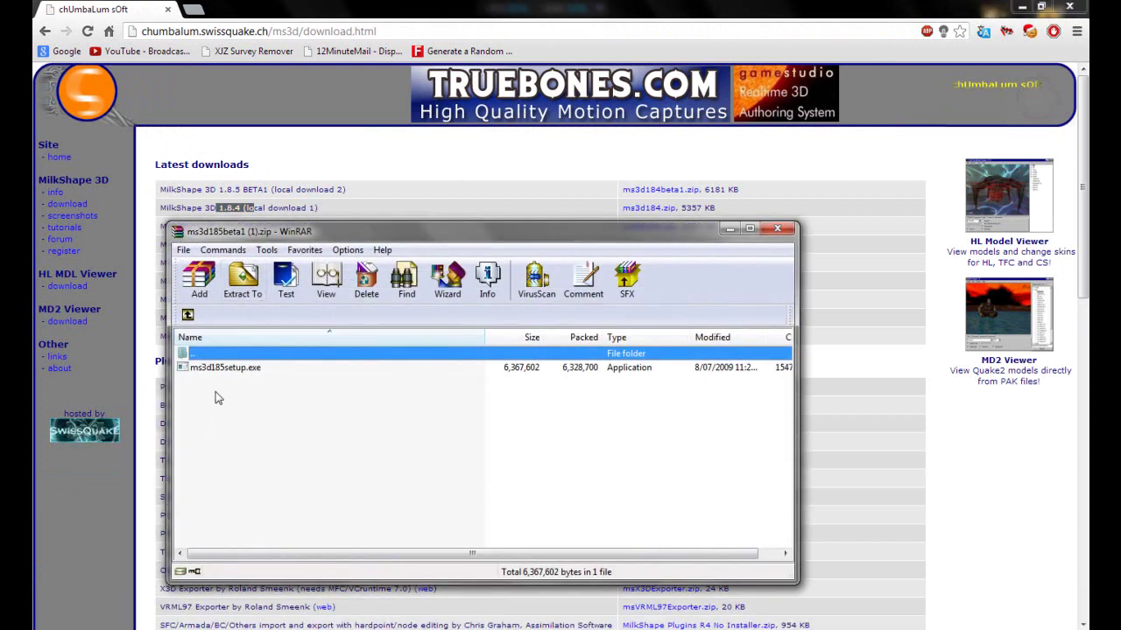
Launch the MilkShape 3D 1.8.5 setup and get past the welcome and licence pages
{"action": "double_click", "coordinate": [224, 369]}
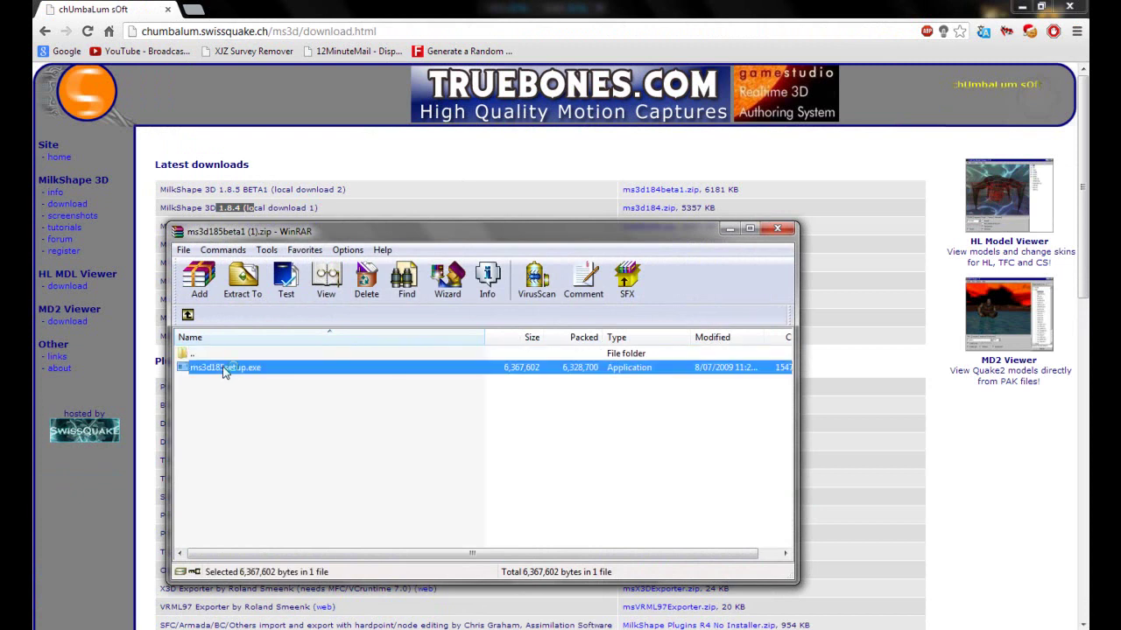
{"action": "left_click", "coordinate": [639, 440]}
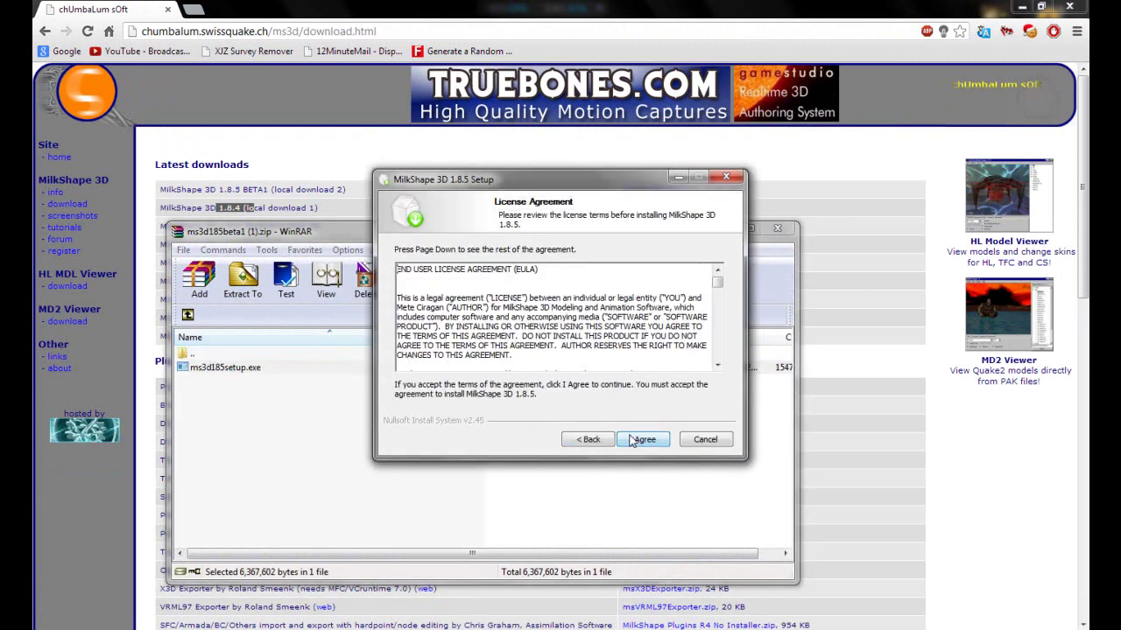
{"action": "left_click", "coordinate": [639, 440]}
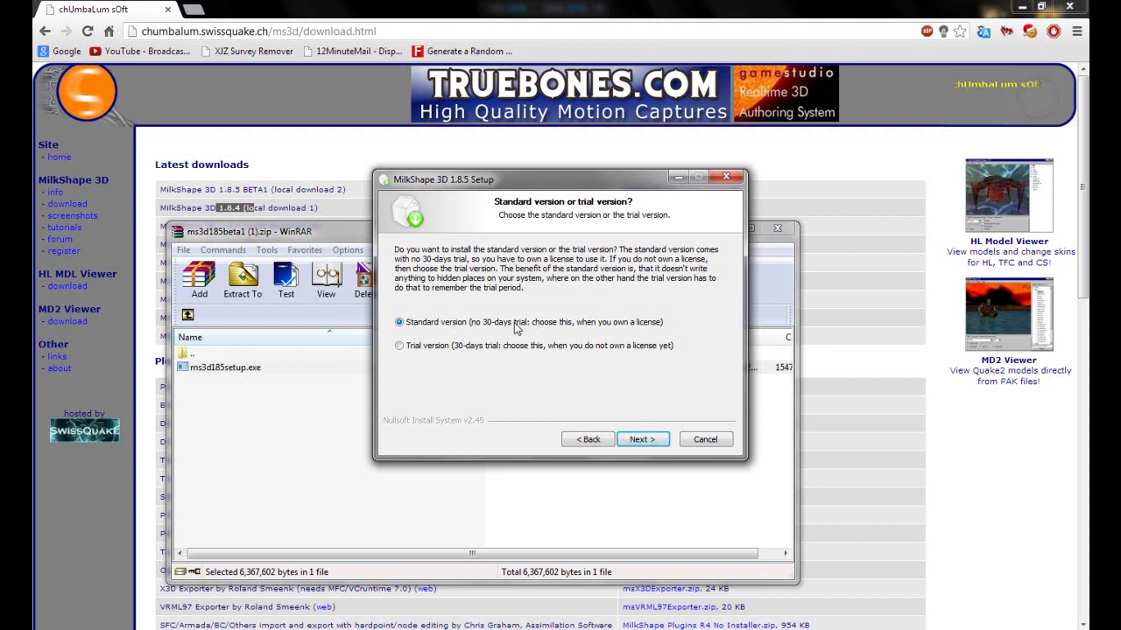
Install the 30-day trial with default components and folder, finish, and close the archive window
{"action": "left_click", "coordinate": [405, 349]}
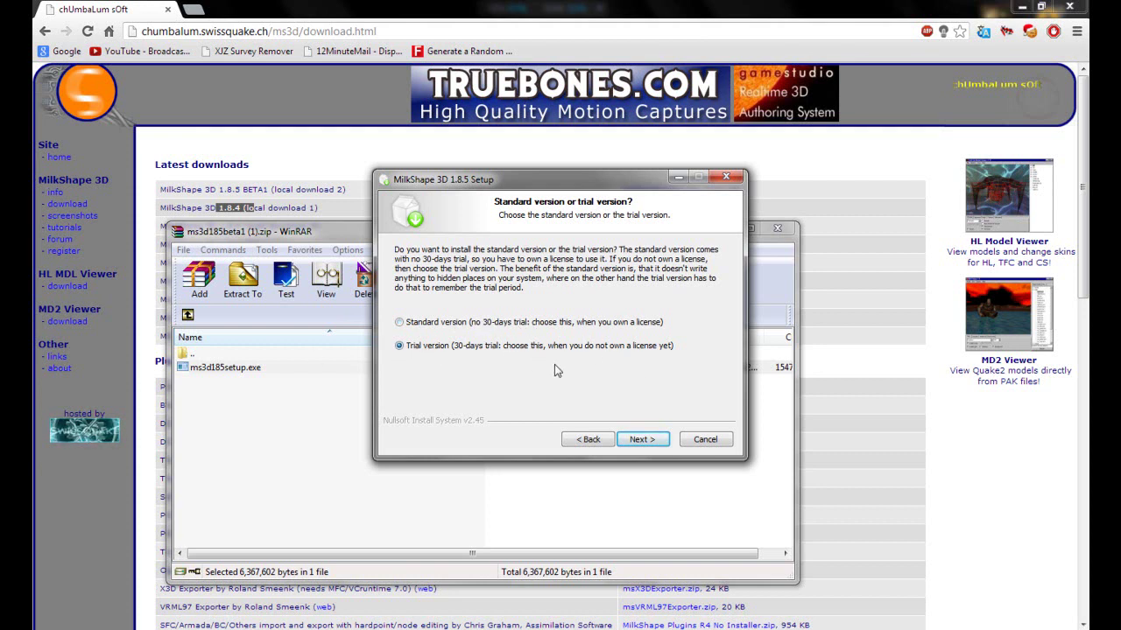
{"action": "left_click", "coordinate": [629, 443]}
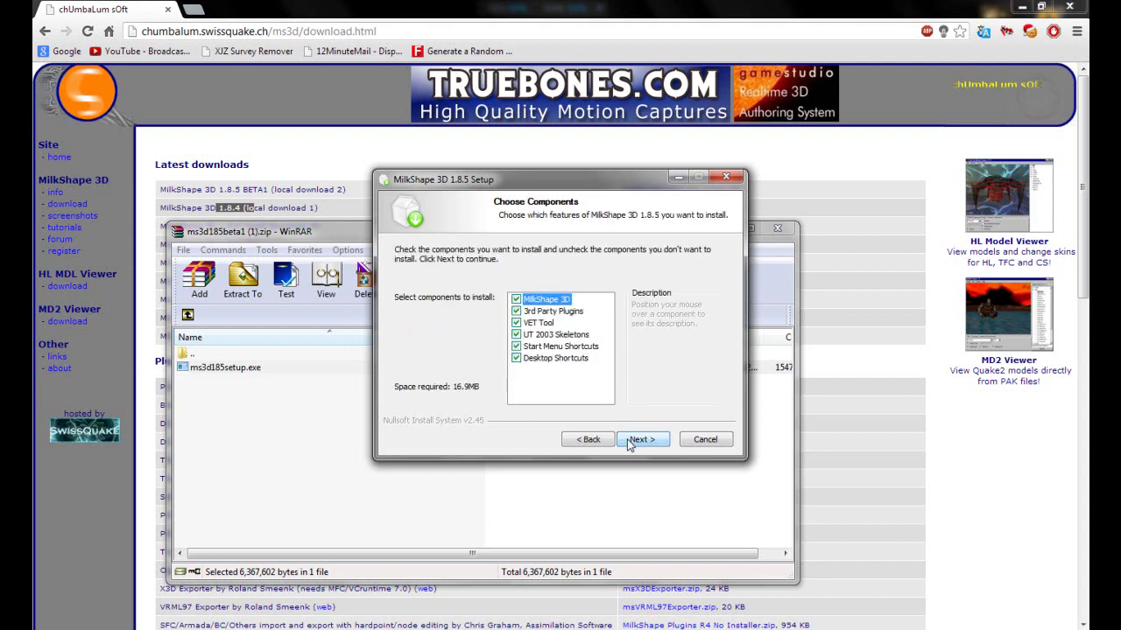
{"action": "left_click", "coordinate": [629, 443]}
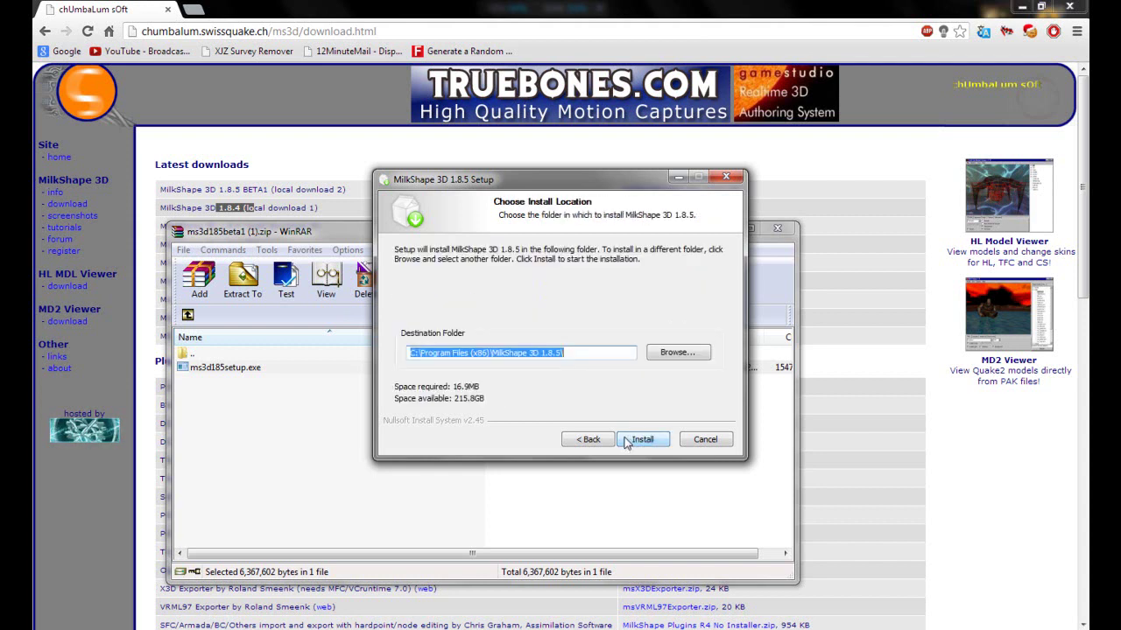
{"action": "left_click", "coordinate": [627, 441]}
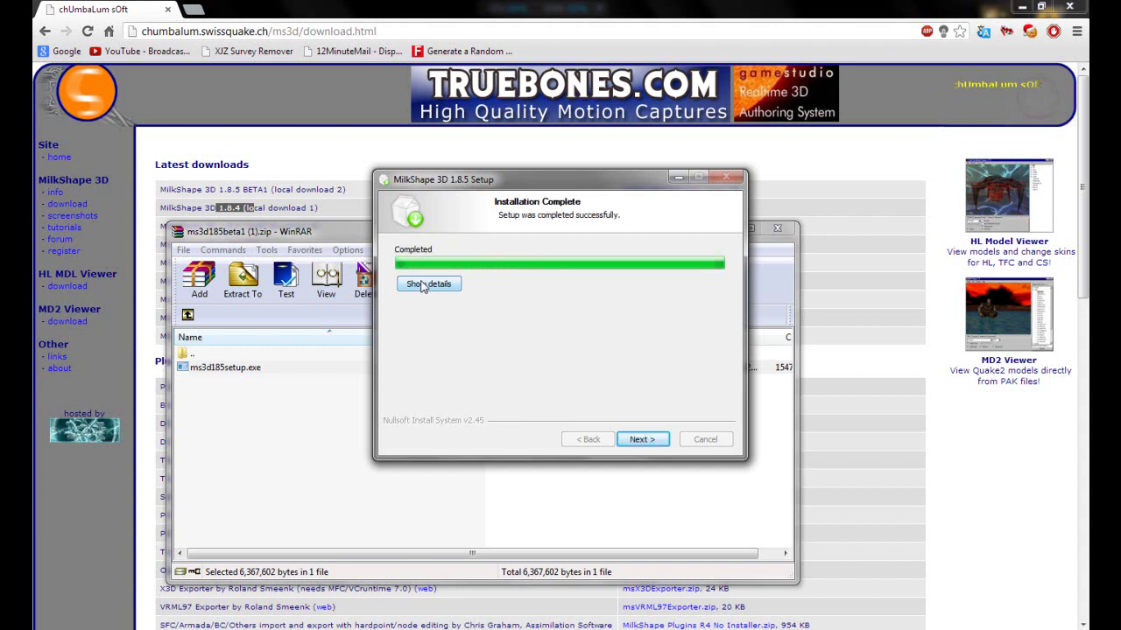
{"action": "left_click", "coordinate": [640, 437]}
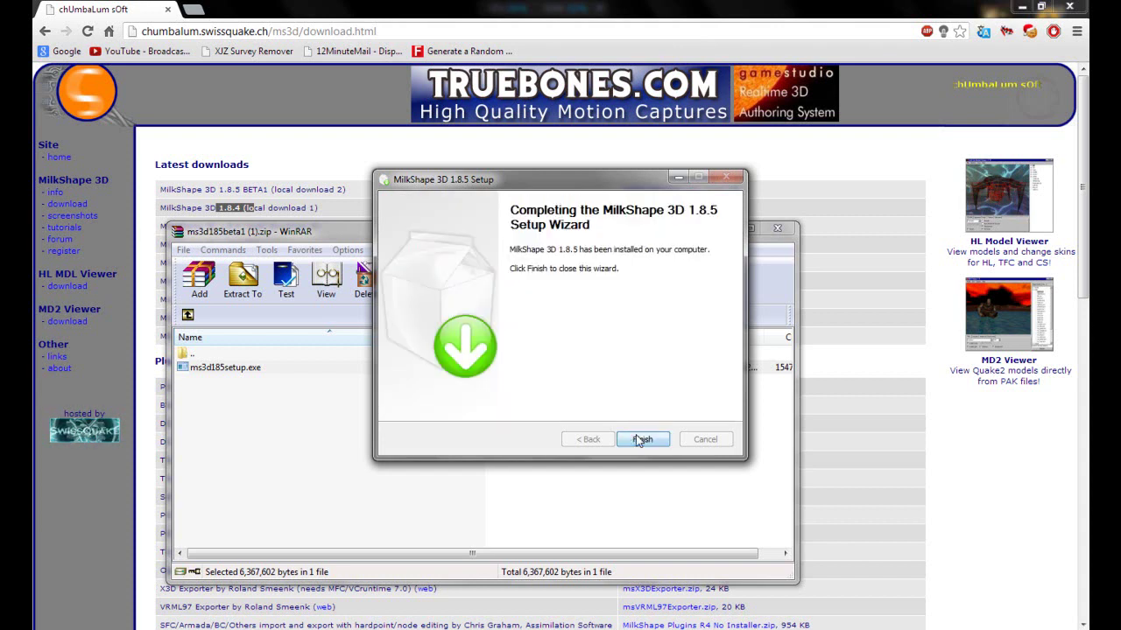
{"action": "left_click", "coordinate": [640, 439]}
{"action": "left_click", "coordinate": [777, 229]}
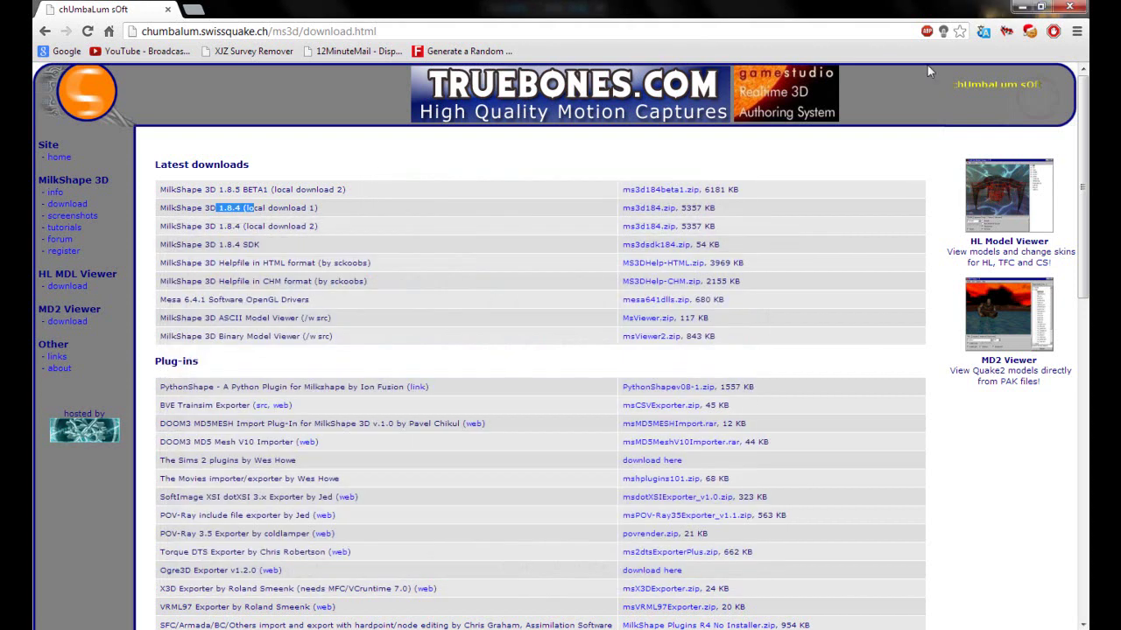
Close Chrome, start MilkShape 3D from its desktop shortcut, and go to File > Import
{"action": "left_click", "coordinate": [1070, 7]}
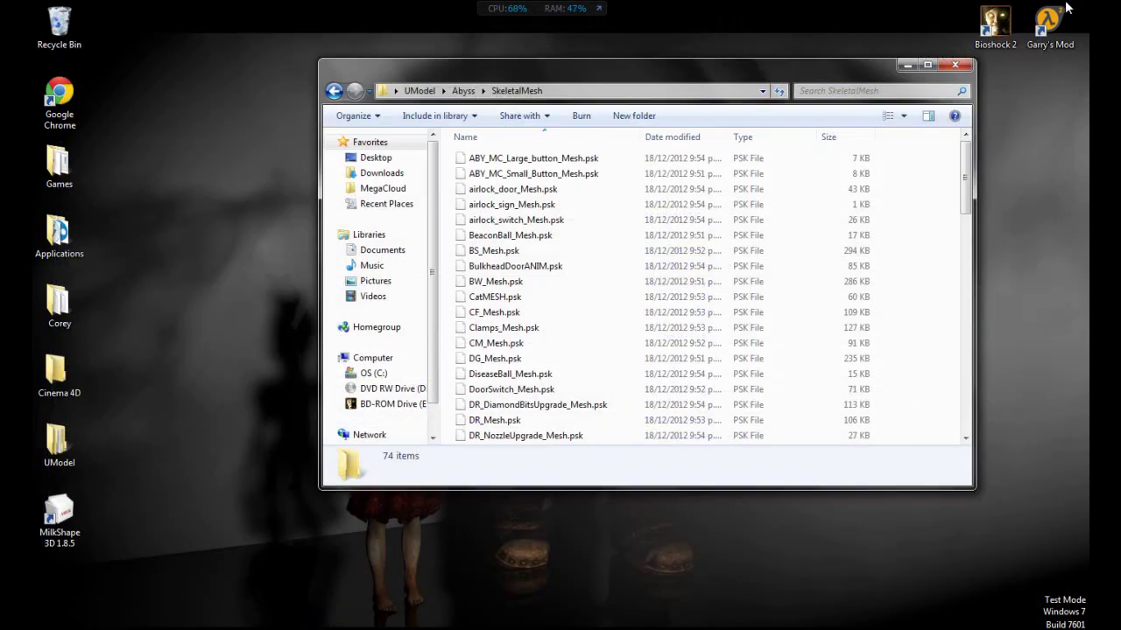
{"action": "left_click", "coordinate": [68, 516]}
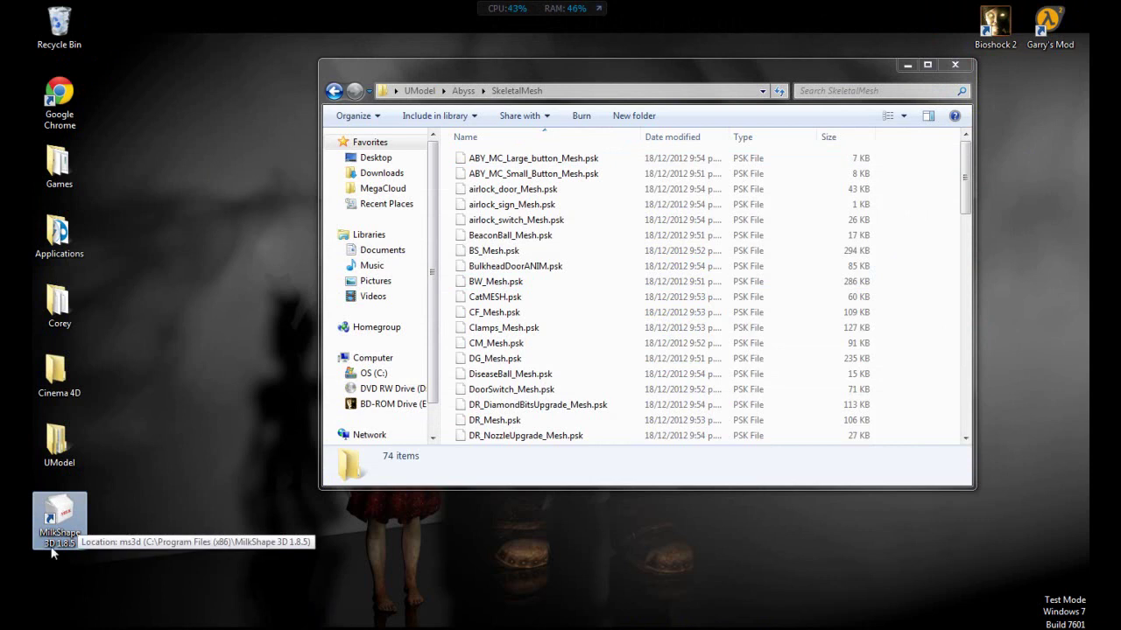
{"action": "double_click", "coordinate": [58, 510]}
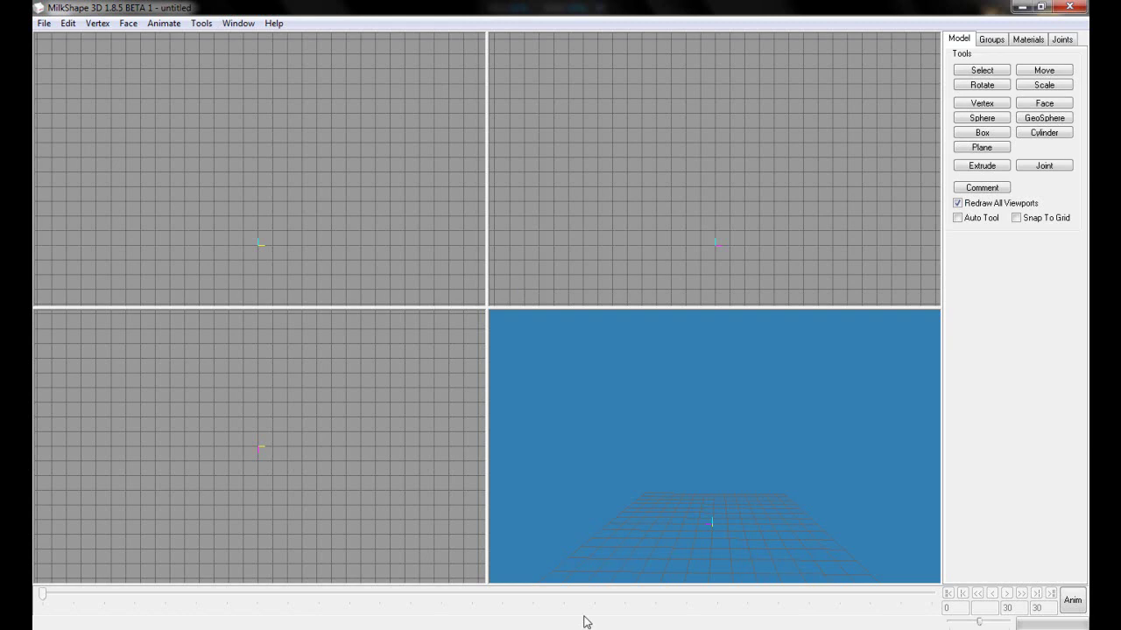
{"action": "left_click", "coordinate": [44, 23]}
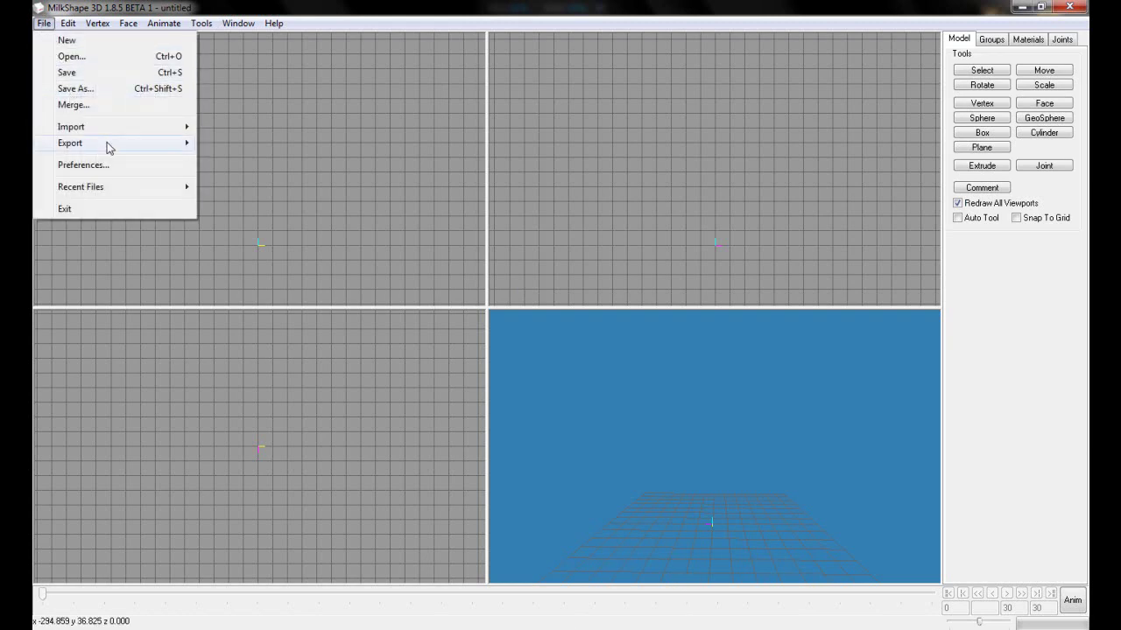
{"action": "mouse_move", "coordinate": [149, 128]}
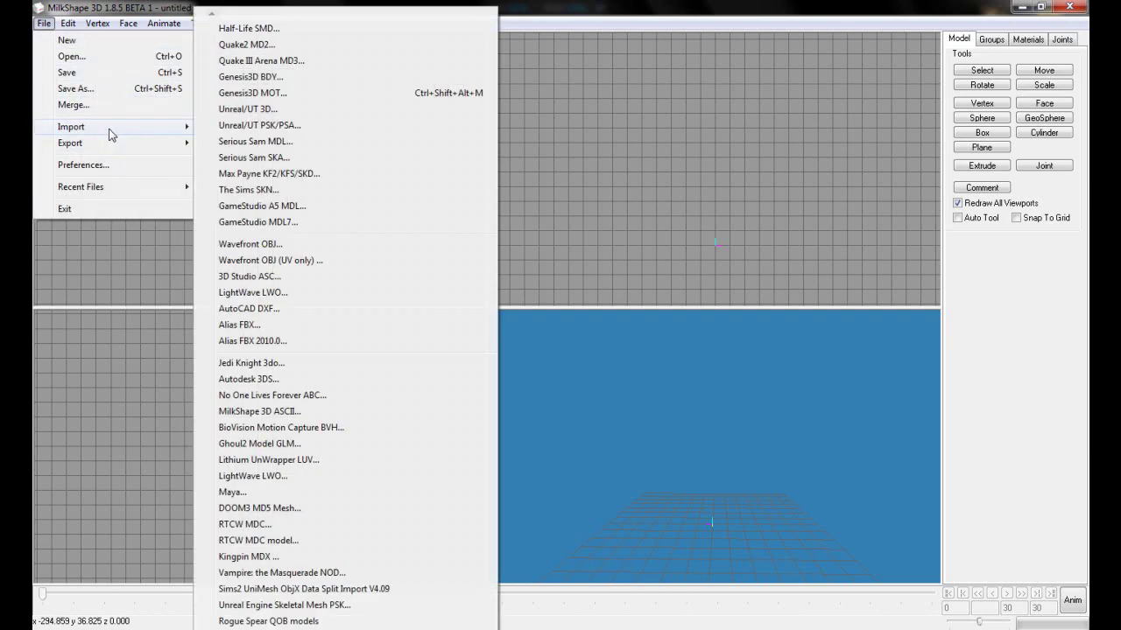
Start the Unreal/UT PSK/PSA import and browse to UModel > Abyss > SkeletalMesh
{"action": "left_click", "coordinate": [259, 127]}
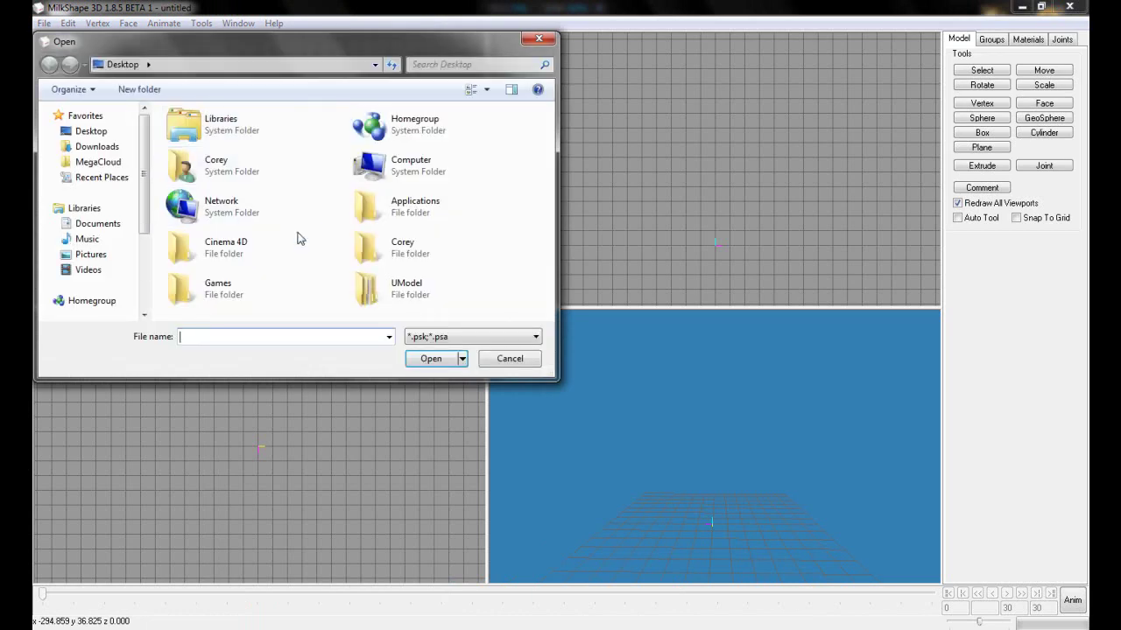
{"action": "left_click", "coordinate": [302, 244]}
{"action": "double_click", "coordinate": [426, 299]}
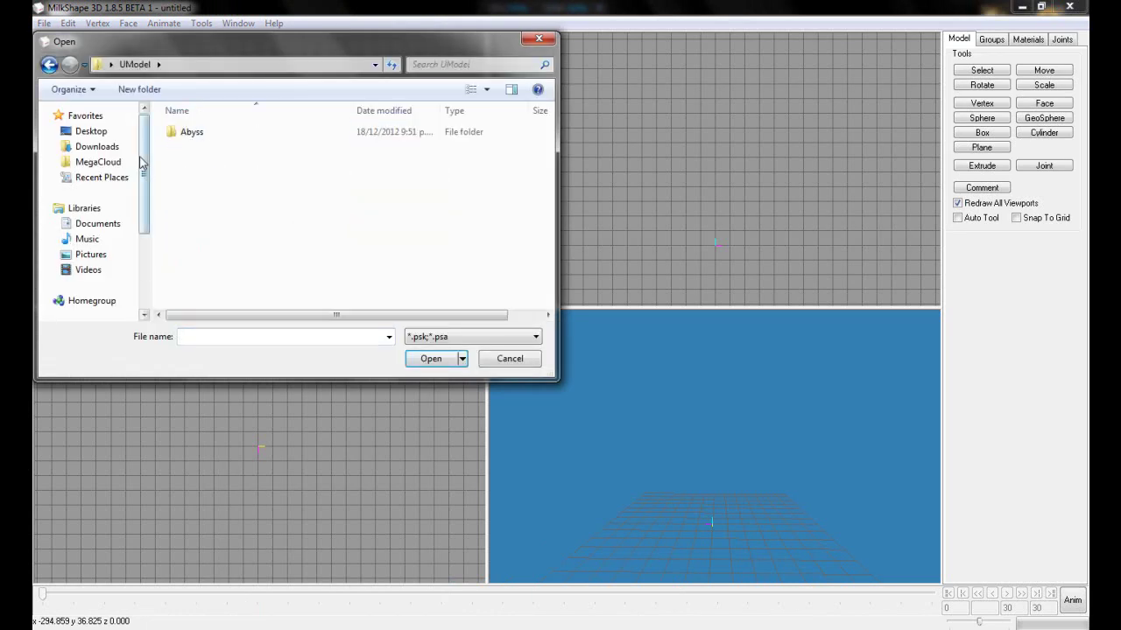
{"action": "double_click", "coordinate": [189, 131]}
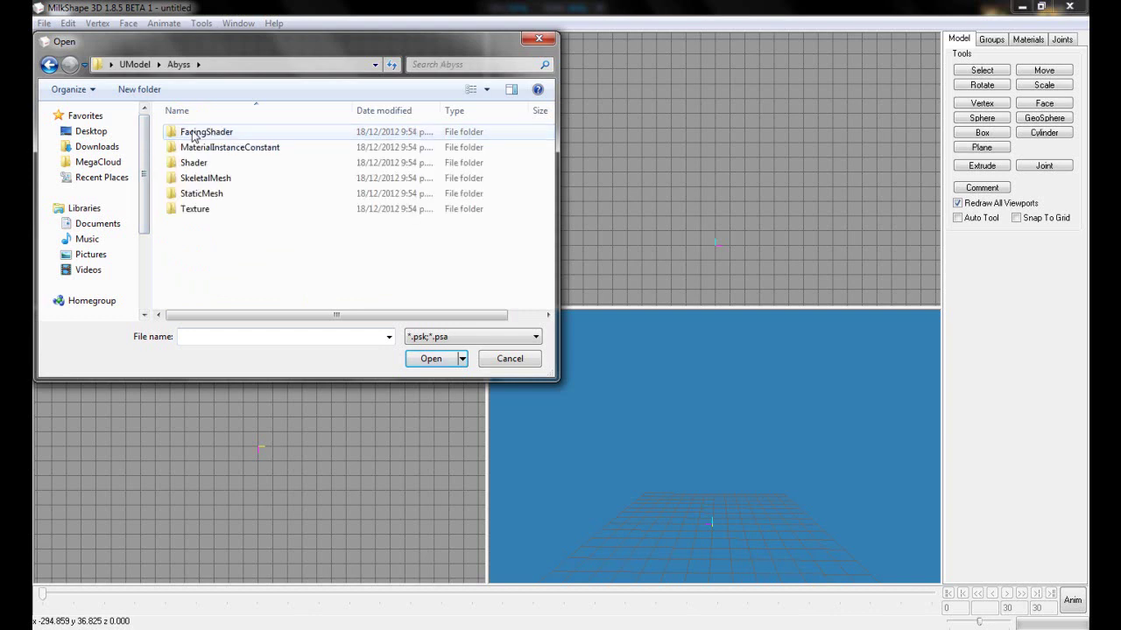
{"action": "double_click", "coordinate": [230, 177]}
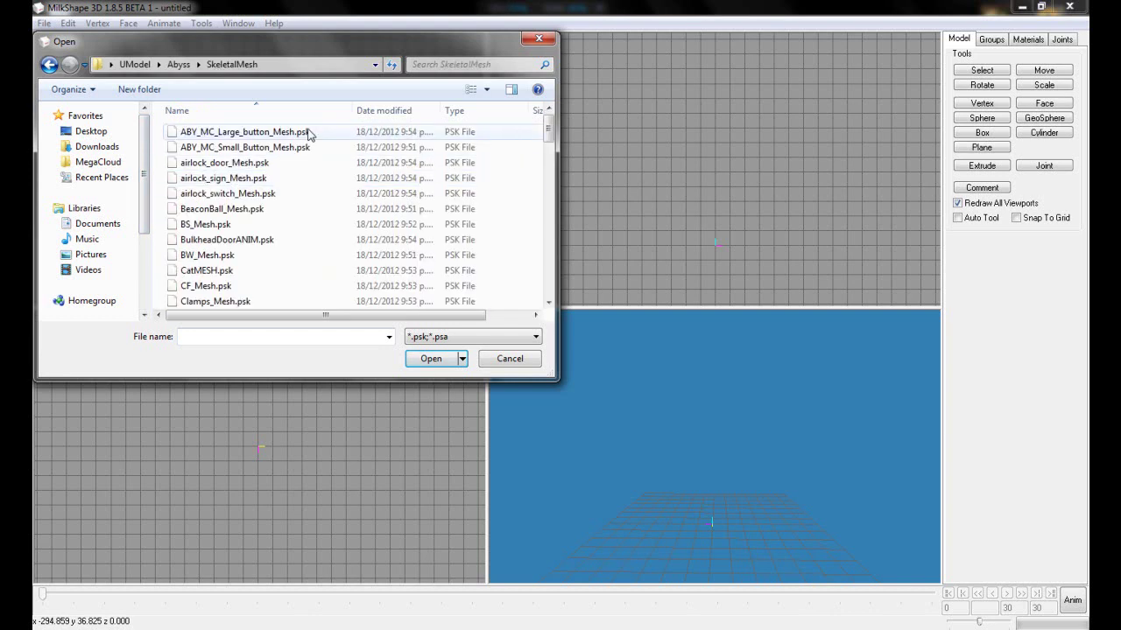
Centre and enlarge the file picker and switch it to List view
{"action": "left_click_drag", "start_coordinate": [388, 43], "coordinate": [620, 27]}
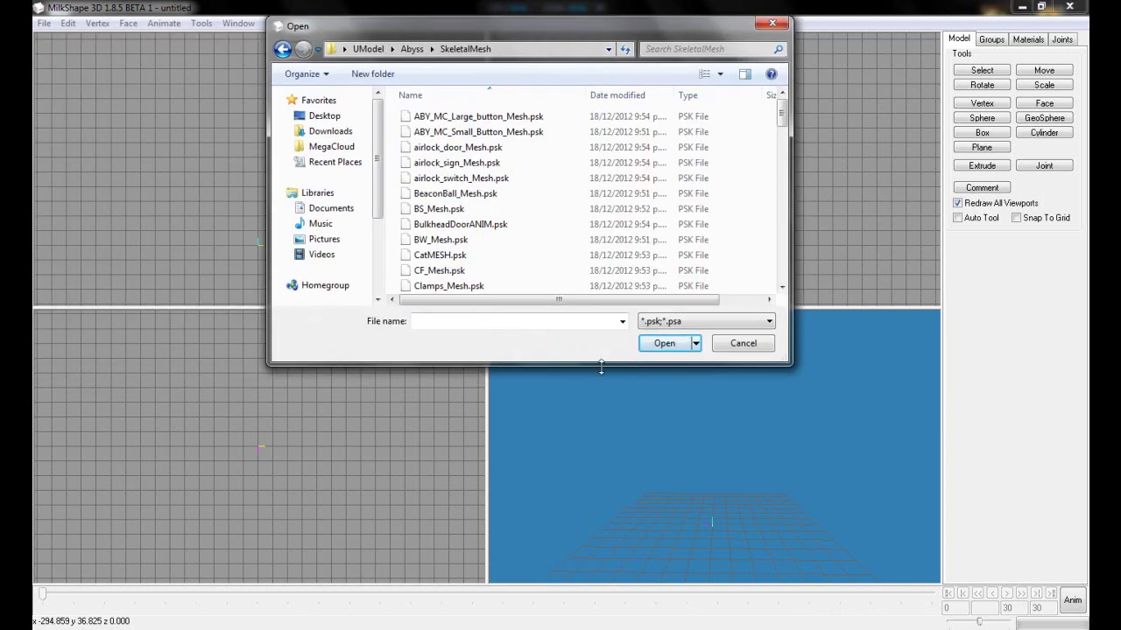
{"action": "left_click_drag", "start_coordinate": [600, 368], "coordinate": [601, 610]}
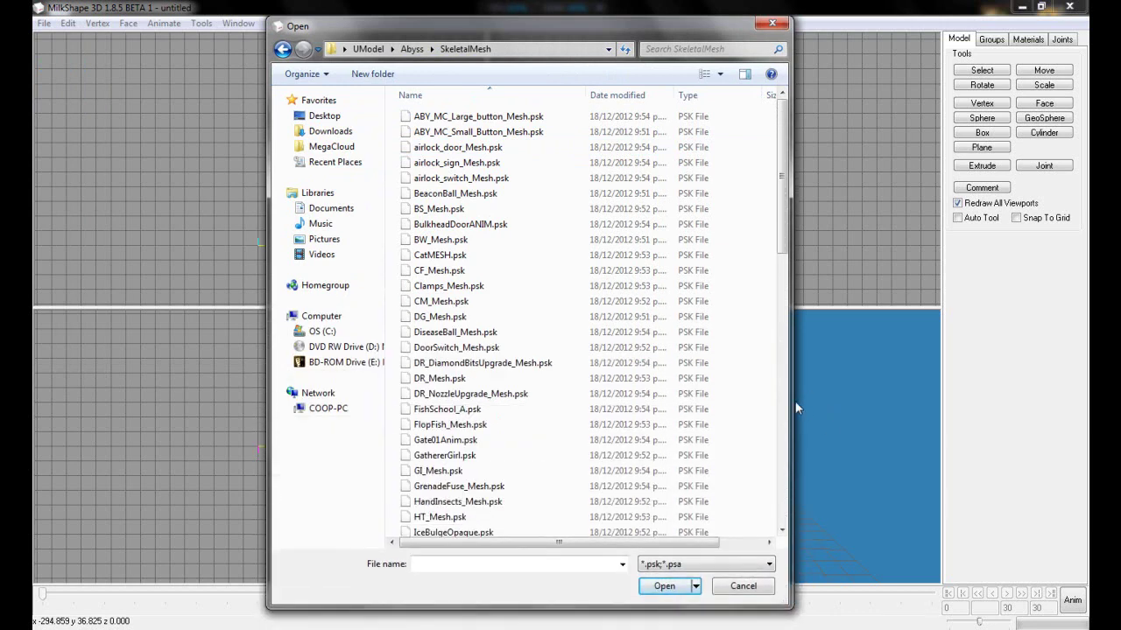
{"action": "left_click_drag", "start_coordinate": [794, 401], "coordinate": [1053, 394]}
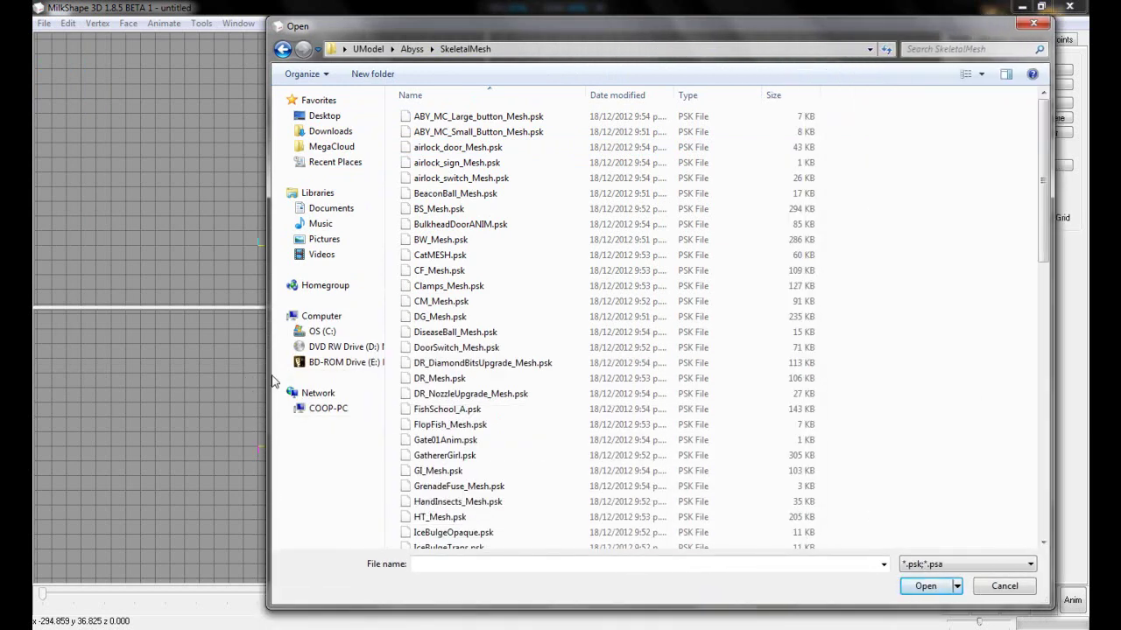
{"action": "left_click_drag", "start_coordinate": [270, 375], "coordinate": [37, 396]}
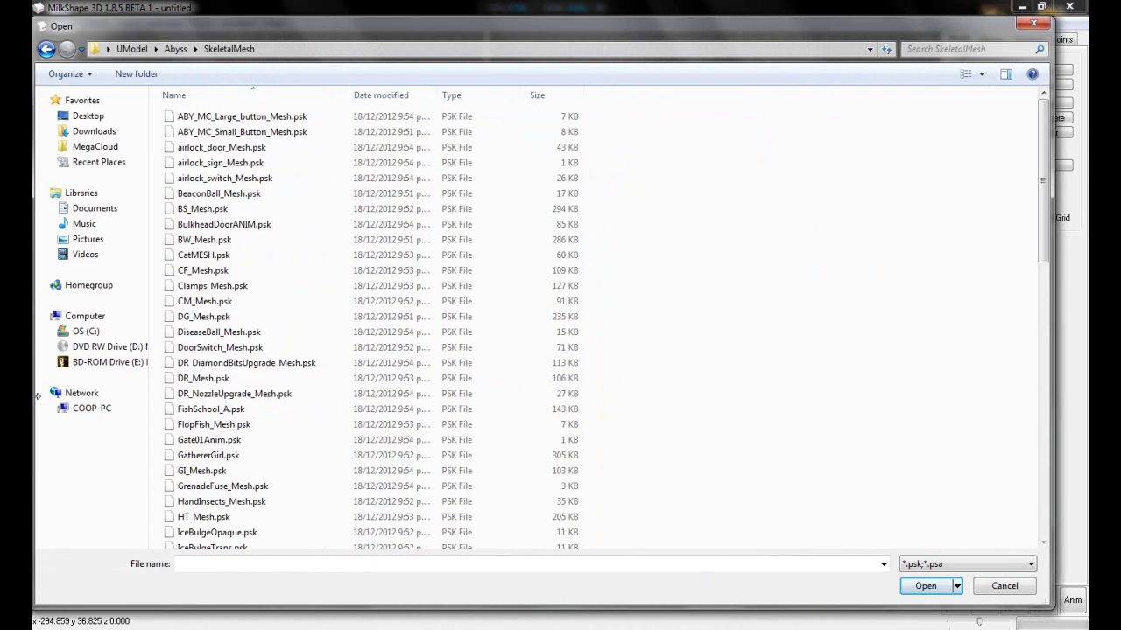
{"action": "left_click", "coordinate": [967, 74]}
{"action": "left_click", "coordinate": [967, 74]}
{"action": "left_click", "coordinate": [967, 75]}
{"action": "left_click", "coordinate": [967, 75]}
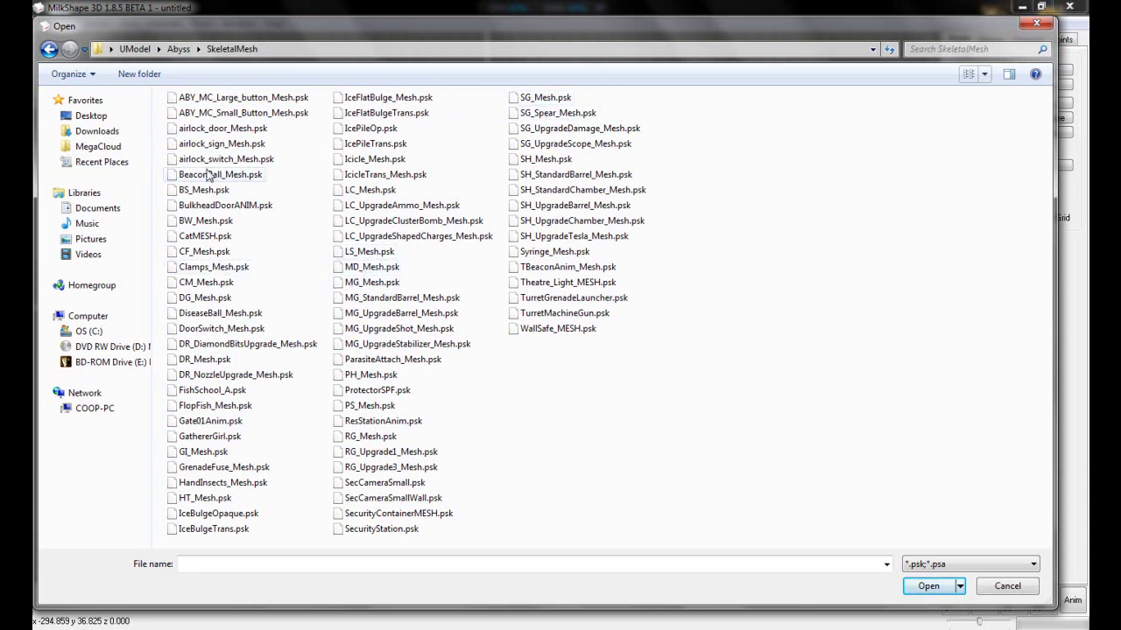
Check the BS_Mesh, CF_Mesh, CM_Mesh and DG_Mesh .psk files in turn
{"action": "left_click", "coordinate": [194, 191]}
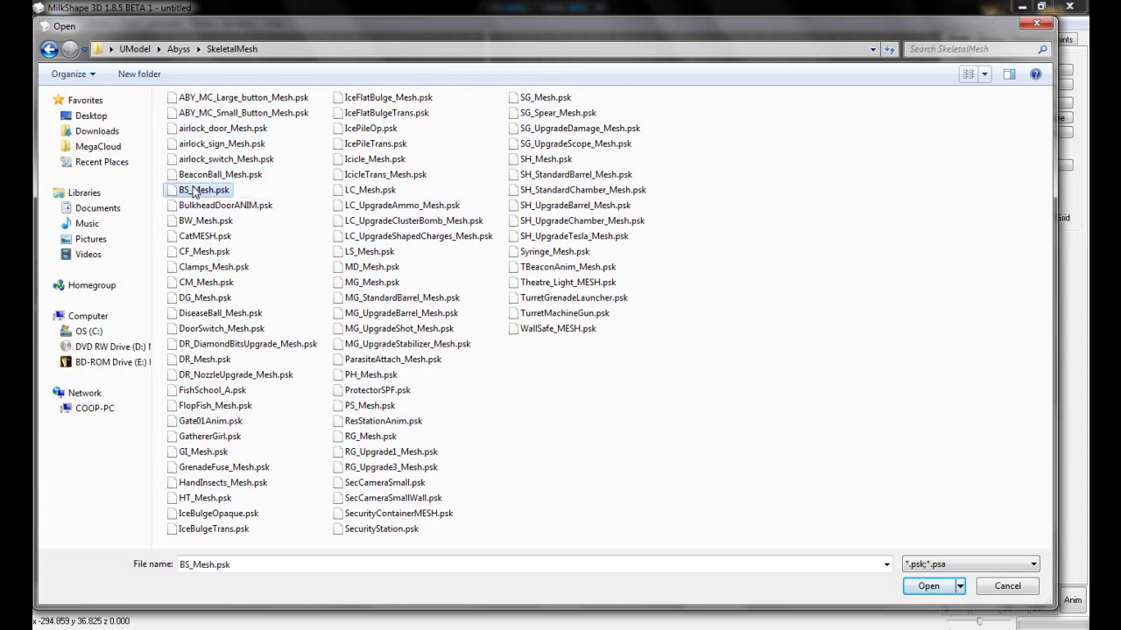
{"action": "left_click", "coordinate": [188, 252]}
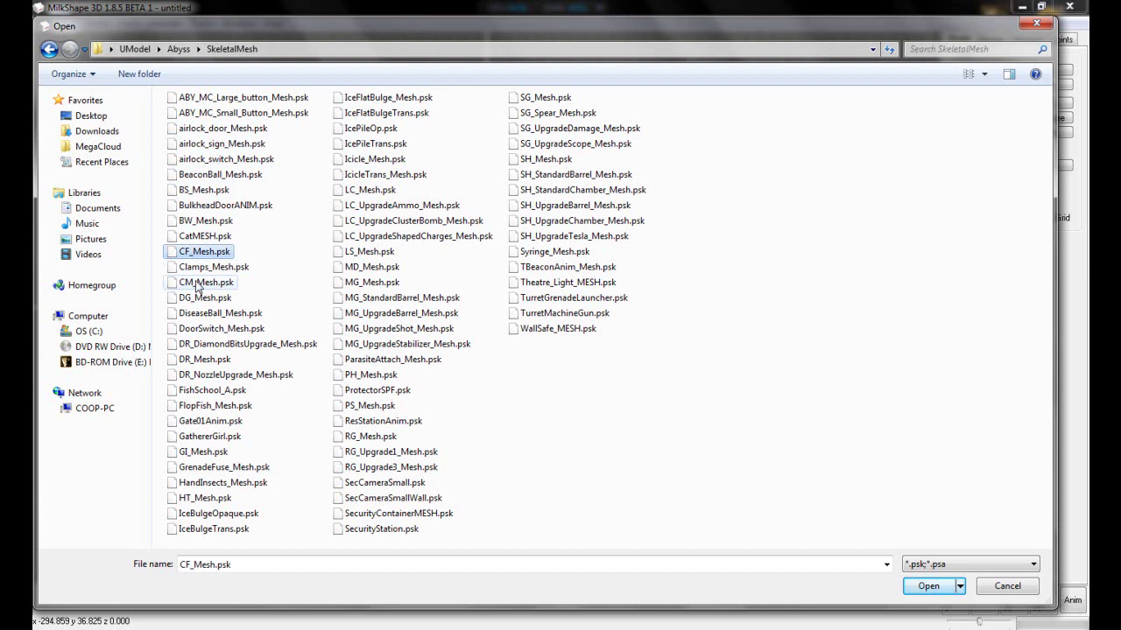
{"action": "left_click", "coordinate": [196, 284]}
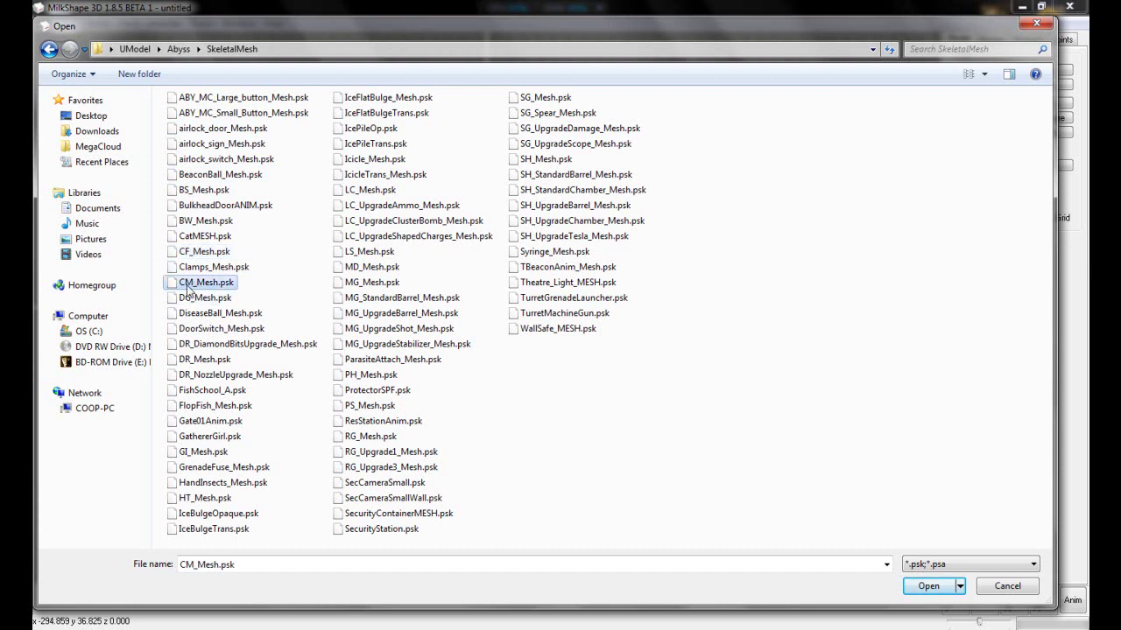
{"action": "left_click", "coordinate": [190, 302]}
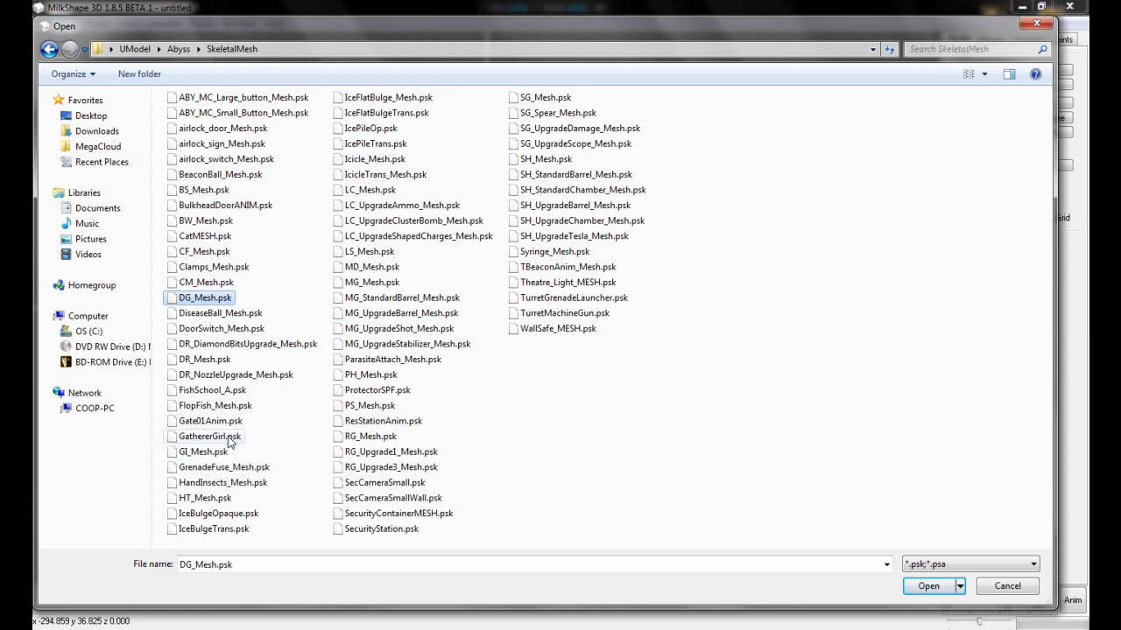
Import GathererGirl.psk and orbit the 3D view to see the model's back and front
{"action": "double_click", "coordinate": [228, 438]}
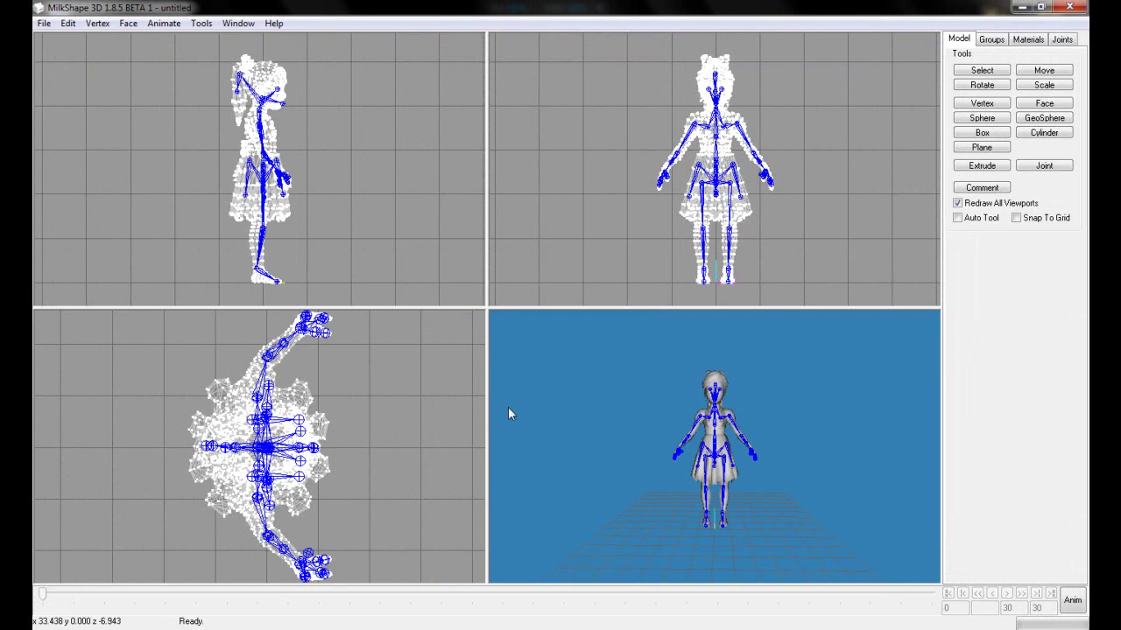
{"action": "left_click_drag", "start_coordinate": [761, 387], "coordinate": [419, 441]}
{"action": "right_click", "coordinate": [663, 403]}
{"action": "left_click", "coordinate": [636, 404]}
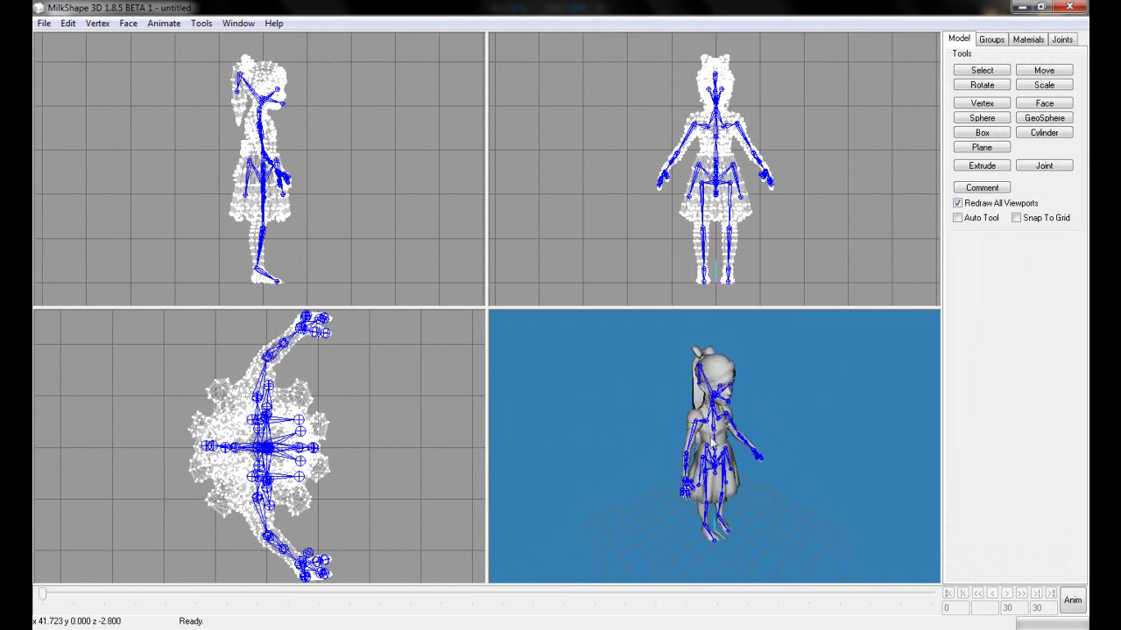
{"action": "left_click_drag", "start_coordinate": [731, 443], "coordinate": [667, 460]}
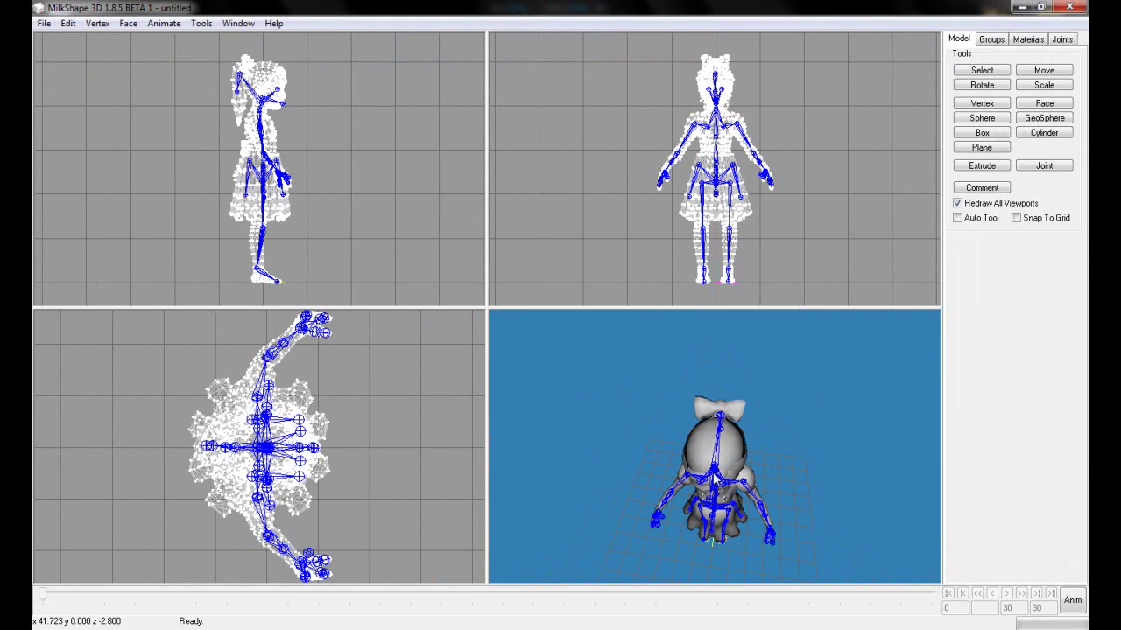
{"action": "left_click_drag", "start_coordinate": [709, 495], "coordinate": [724, 443]}
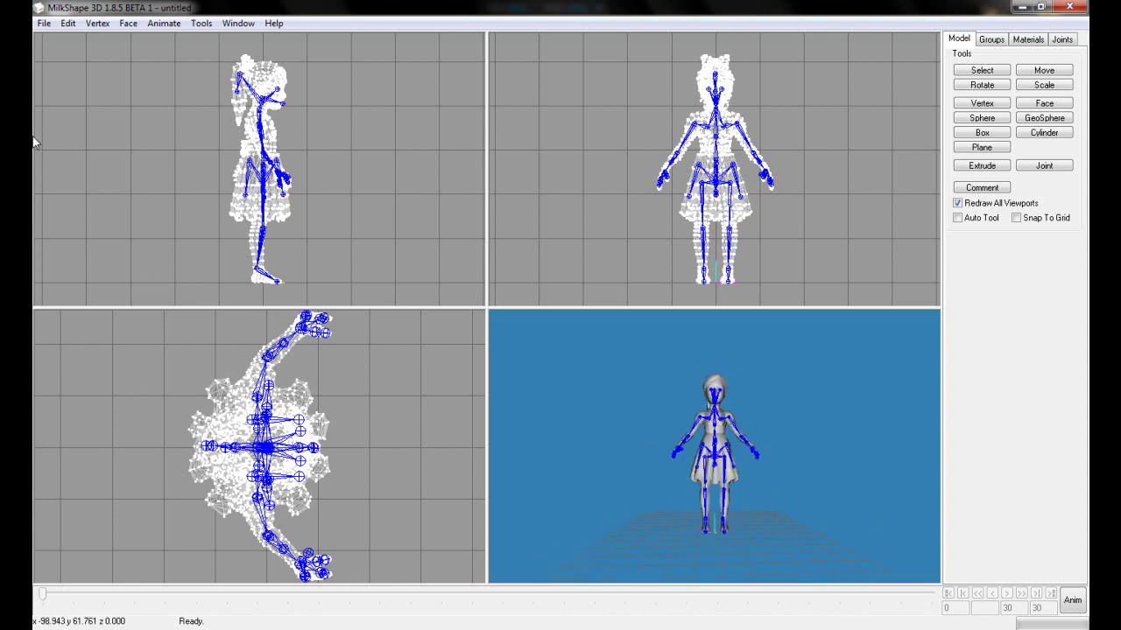
Export the model as a Wavefront OBJ named 'Little Sister' on the Desktop
{"action": "left_click", "coordinate": [43, 23]}
{"action": "mouse_move", "coordinate": [77, 143]}
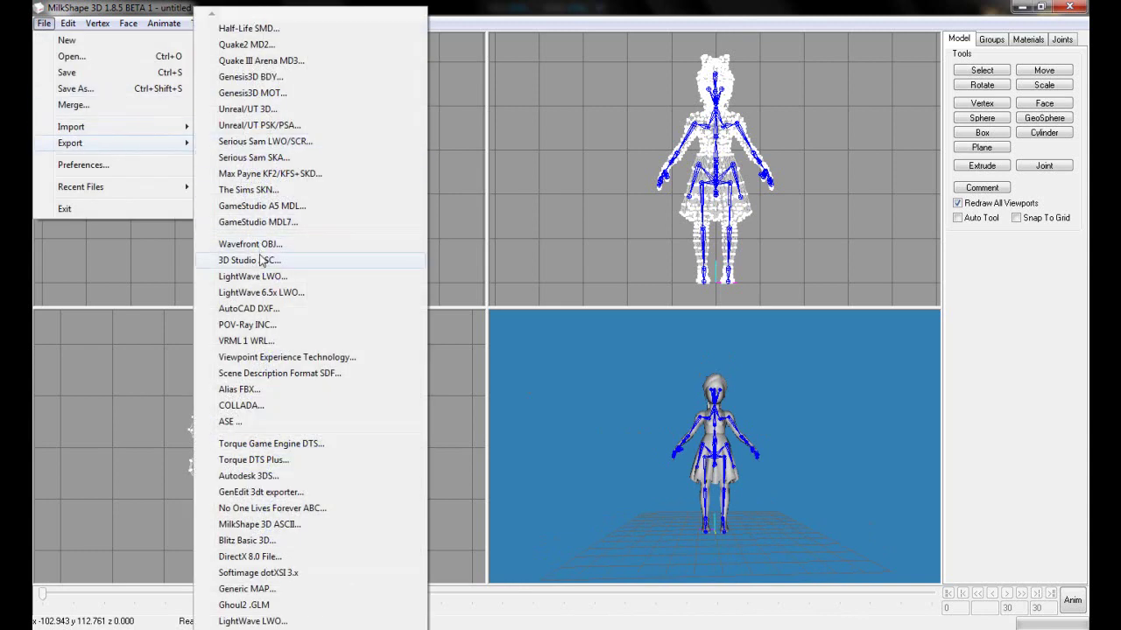
{"action": "left_click", "coordinate": [249, 244]}
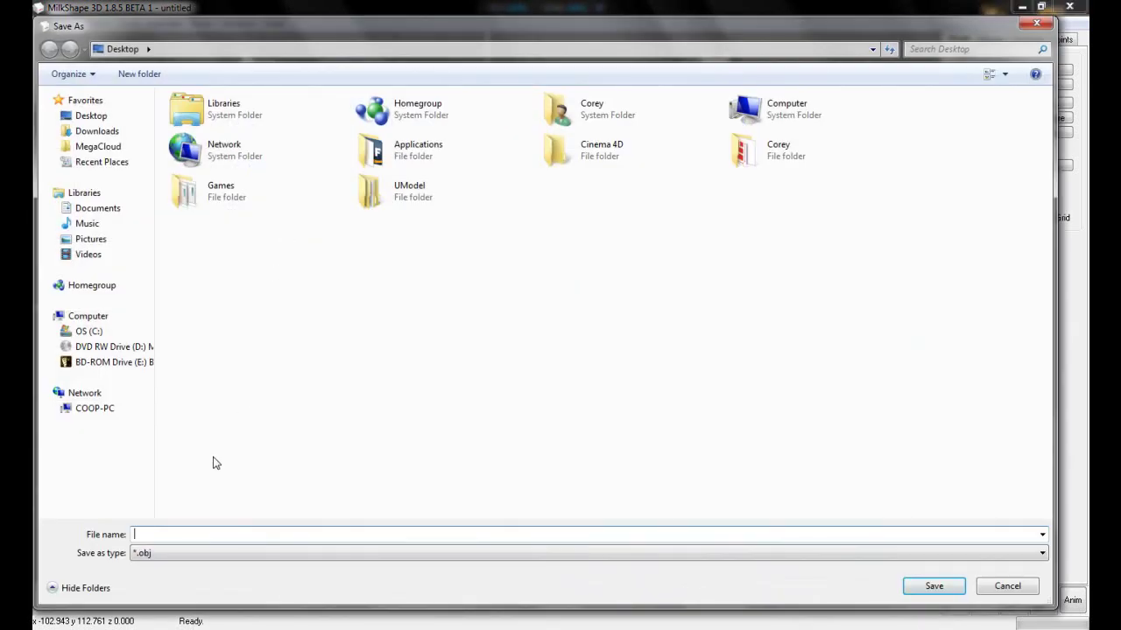
{"action": "type", "text": "Ga"}
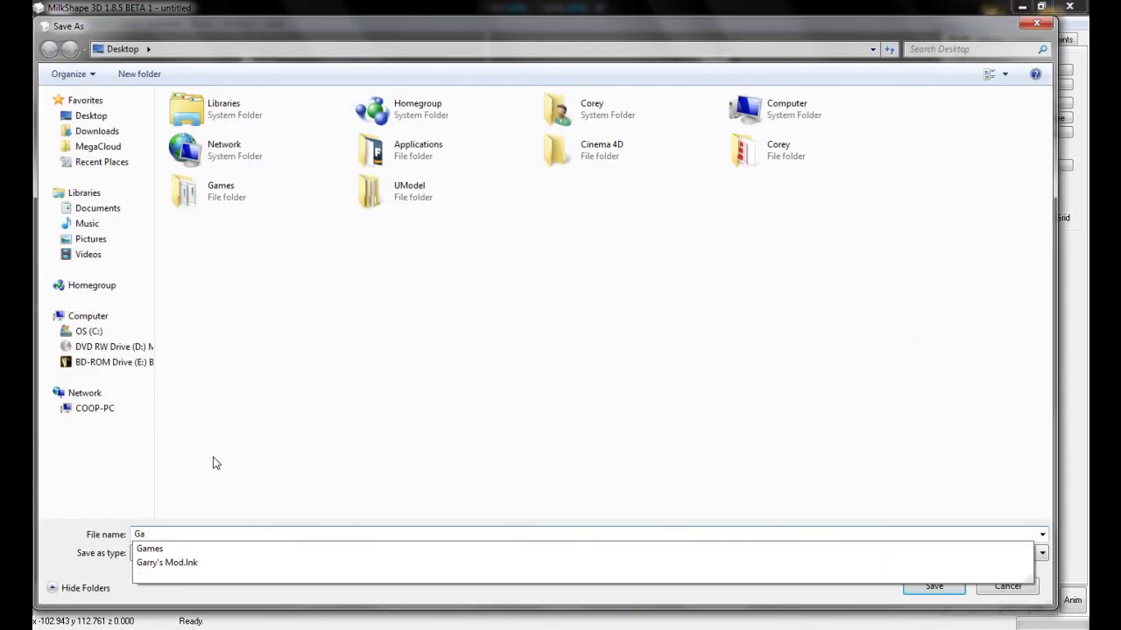
{"action": "type", "text": "there"}
{"action": "key", "text": "ctrl+a"}
{"action": "type", "text": "Lit"}
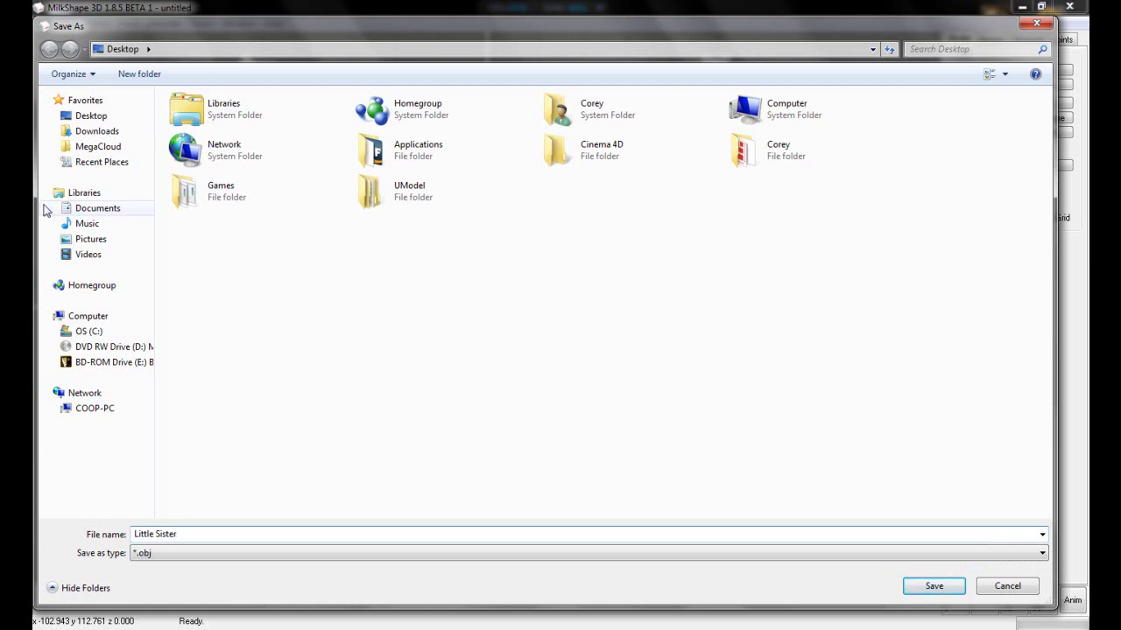
{"action": "left_click", "coordinate": [934, 587]}
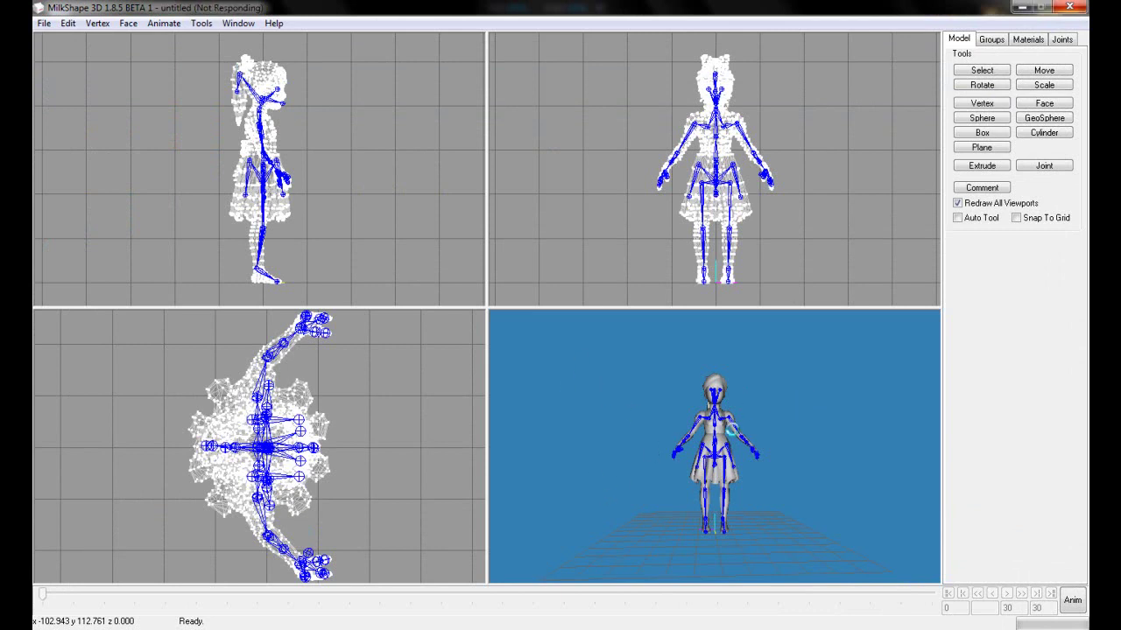
{"action": "left_click_drag", "start_coordinate": [730, 429], "coordinate": [734, 436]}
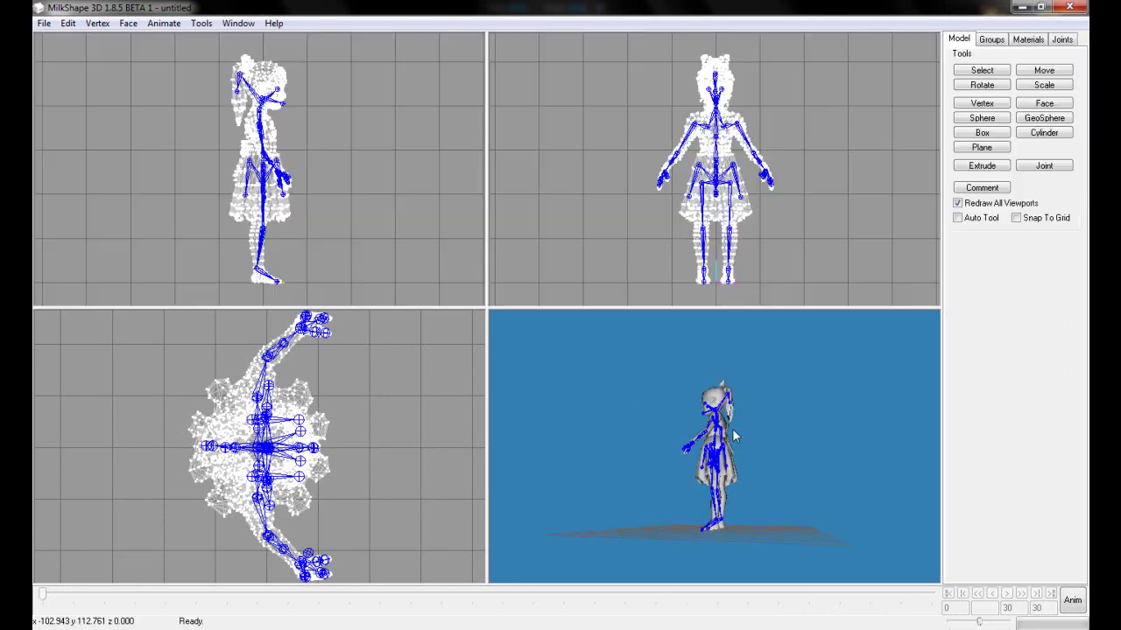
Minimize MilkShape and place Little Sister.obj next to Little Sister.mtl on the desktop
{"action": "left_click", "coordinate": [1022, 7]}
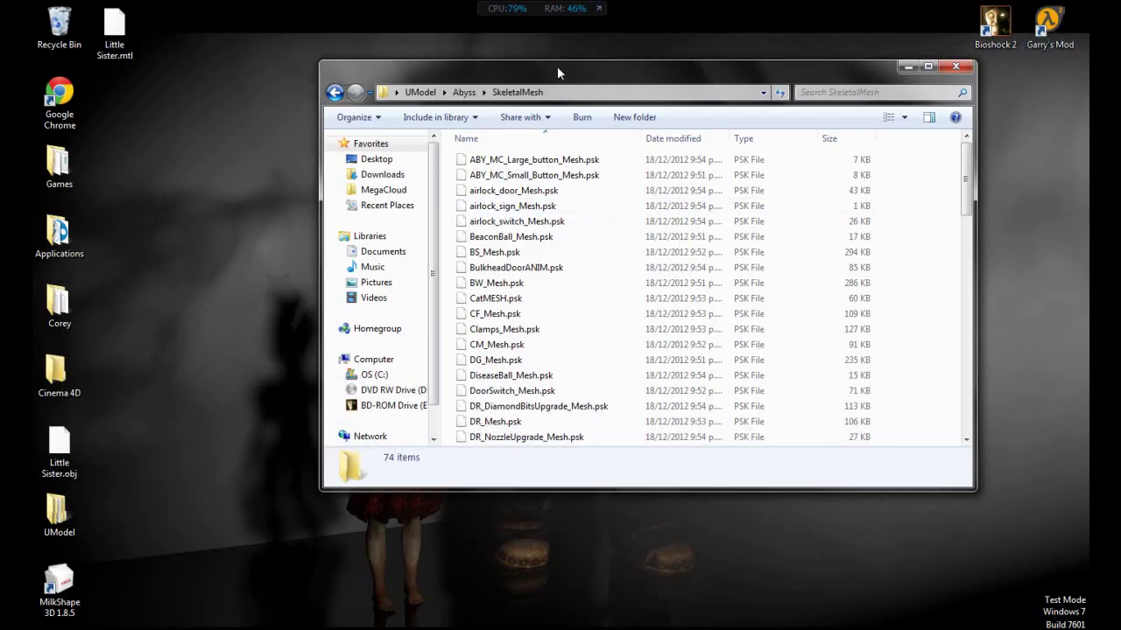
{"action": "left_click_drag", "start_coordinate": [558, 68], "coordinate": [512, 75]}
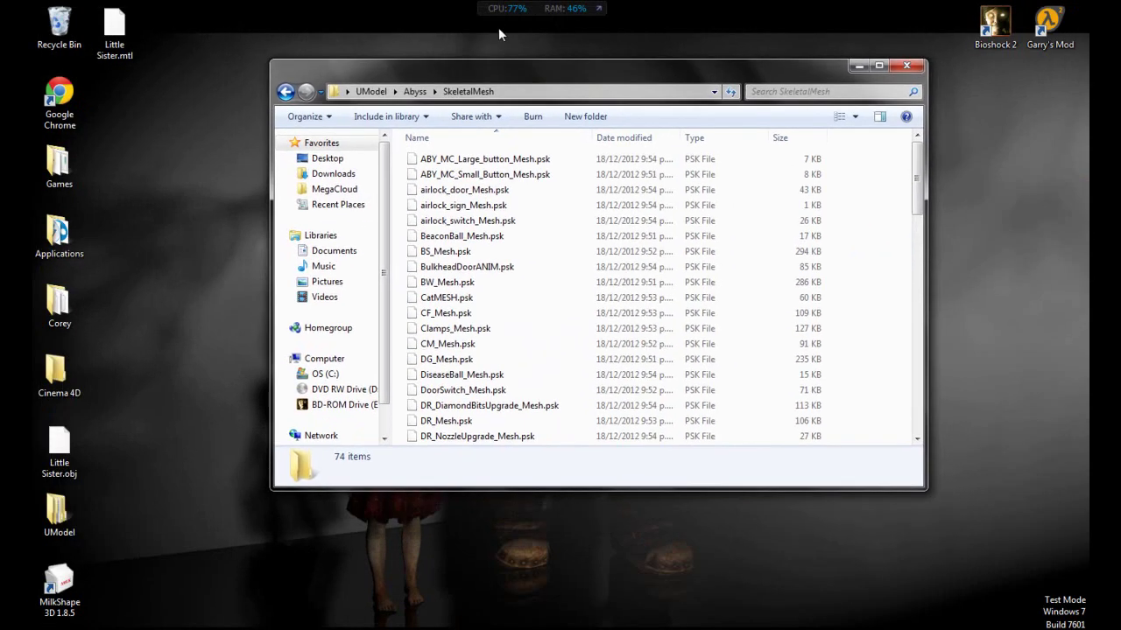
{"action": "left_click_drag", "start_coordinate": [59, 451], "coordinate": [207, 74]}
{"action": "left_click_drag", "start_coordinate": [105, 479], "coordinate": [53, 604]}
{"action": "left_click_drag", "start_coordinate": [59, 516], "coordinate": [59, 446]}
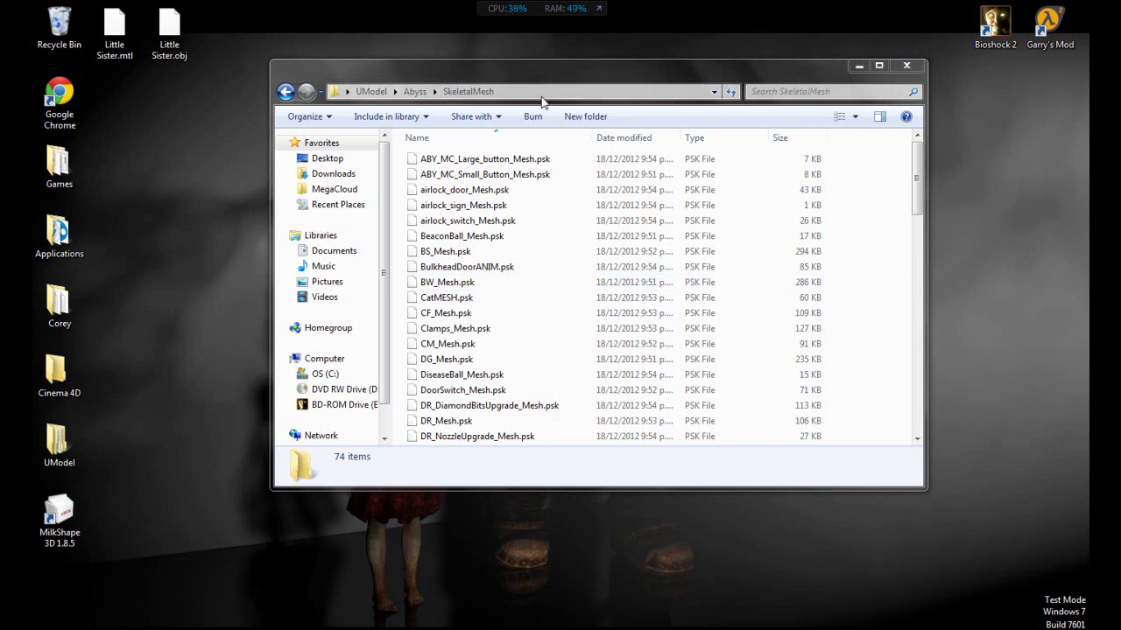
Open the Abyss Texture folder, maximize the window, and scroll through its textures
{"action": "left_click", "coordinate": [416, 93]}
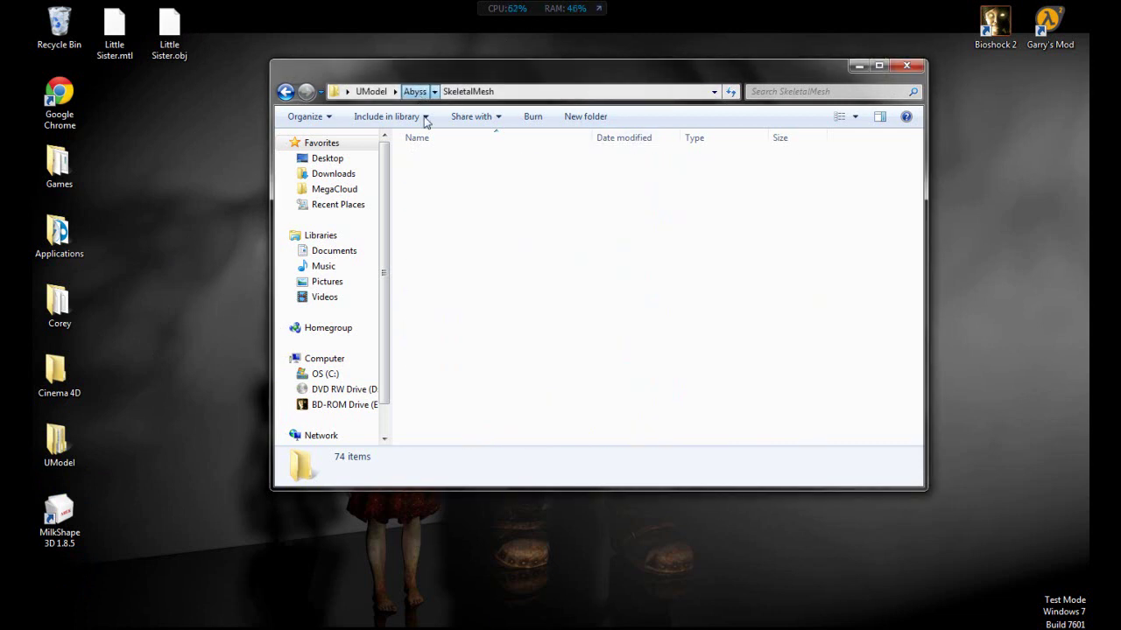
{"action": "double_click", "coordinate": [458, 237]}
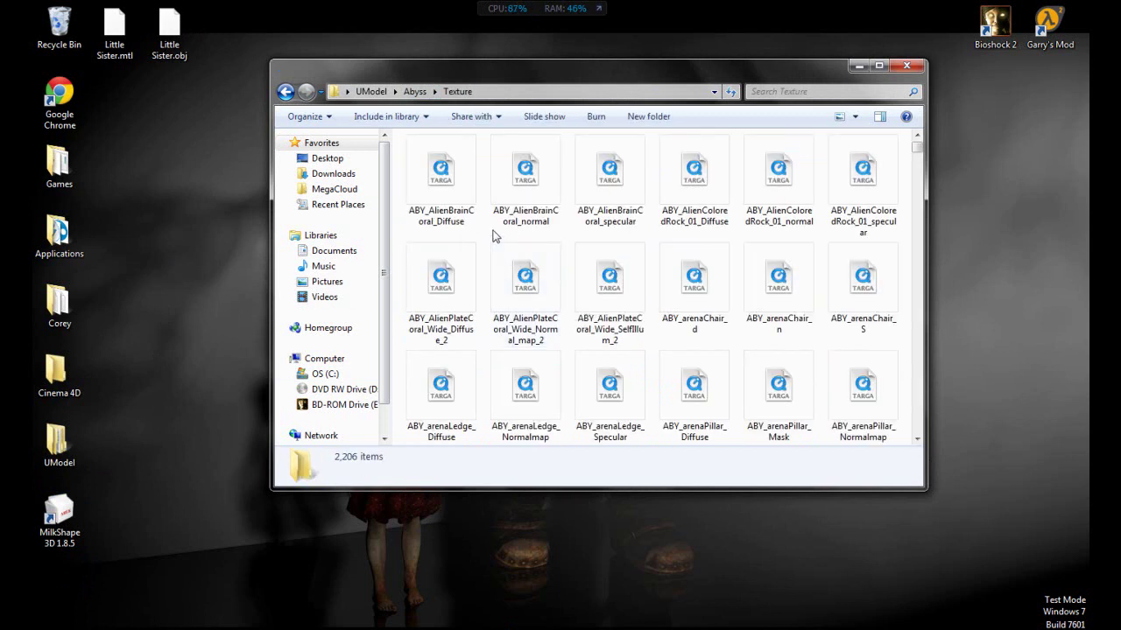
{"action": "scroll", "coordinate": [523, 230], "scroll_direction": "down", "scroll_amount": 10}
{"action": "scroll", "coordinate": [524, 229], "scroll_direction": "down", "scroll_amount": 5}
{"action": "left_click", "coordinate": [878, 66]}
{"action": "scroll", "coordinate": [880, 127], "scroll_direction": "down", "scroll_amount": 15}
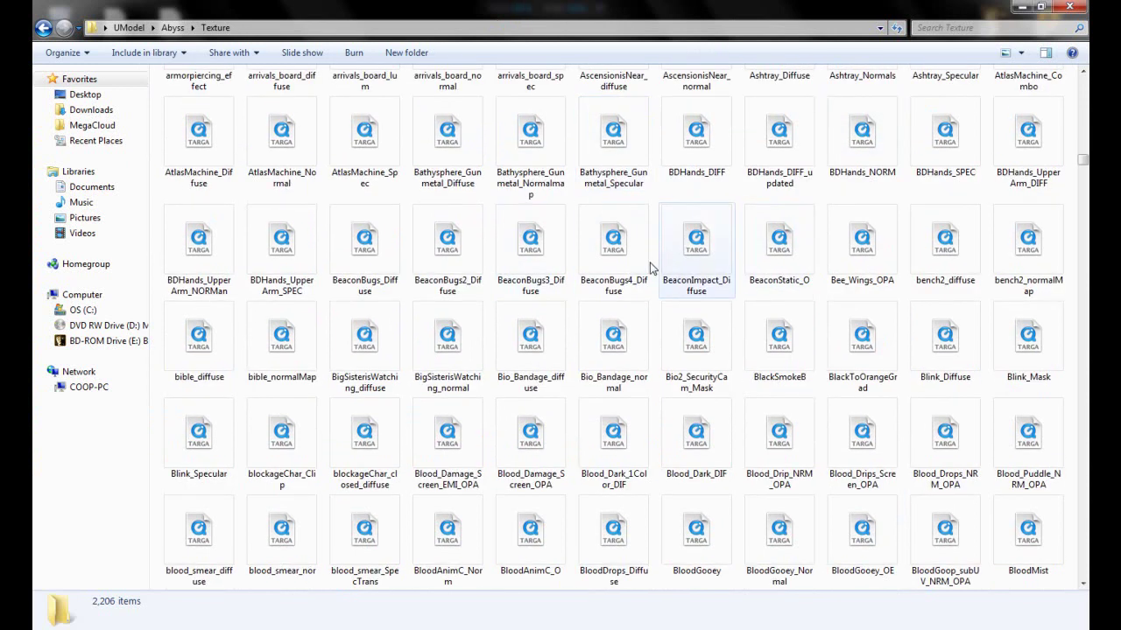
{"action": "scroll", "coordinate": [645, 269], "scroll_direction": "down", "scroll_amount": 15}
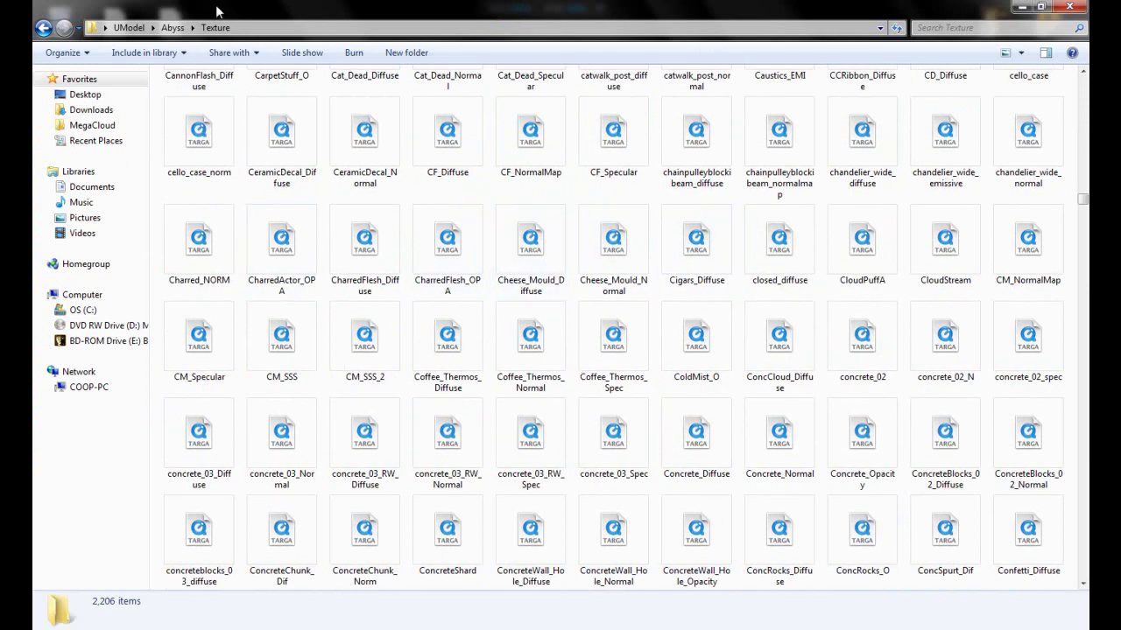
Open the Abyss SkeletalMesh folder and select DoorSwitch_Mesh.psk
{"action": "left_click", "coordinate": [172, 27]}
{"action": "left_click", "coordinate": [200, 145]}
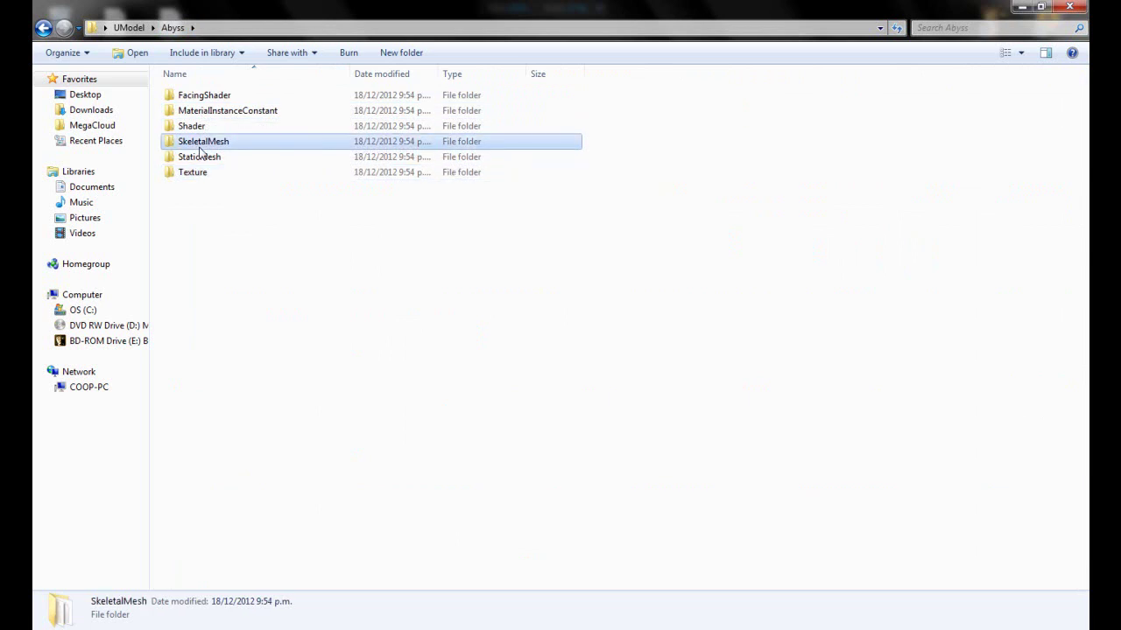
{"action": "double_click", "coordinate": [200, 145]}
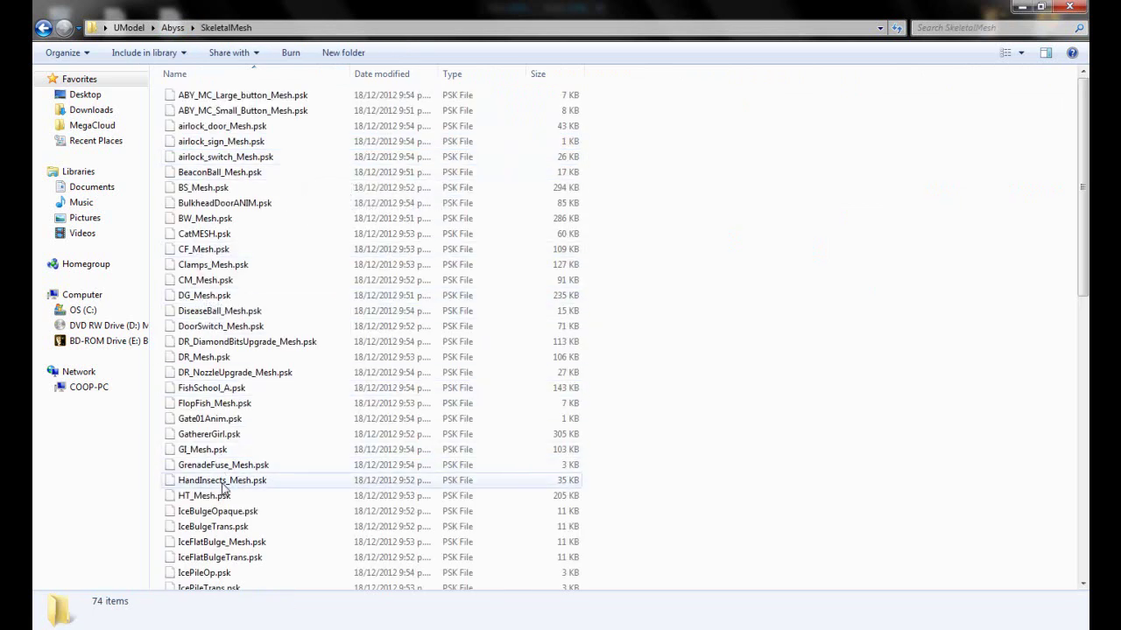
{"action": "left_click", "coordinate": [225, 326]}
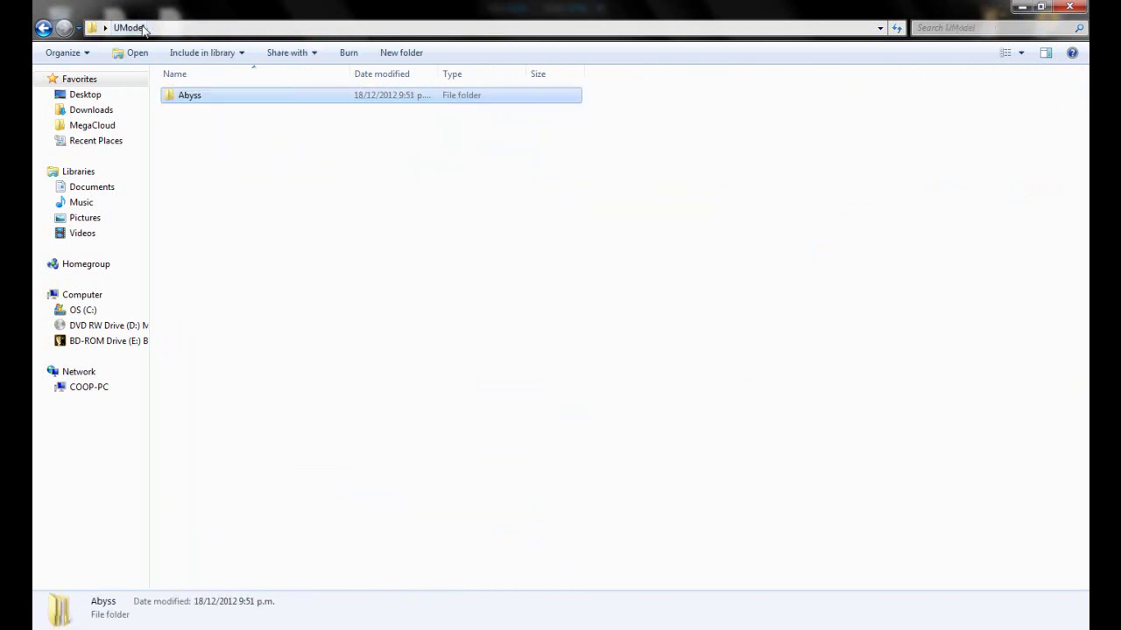
Try the Start menu and Run box for cmd, then cancel both
{"action": "key", "text": "super"}
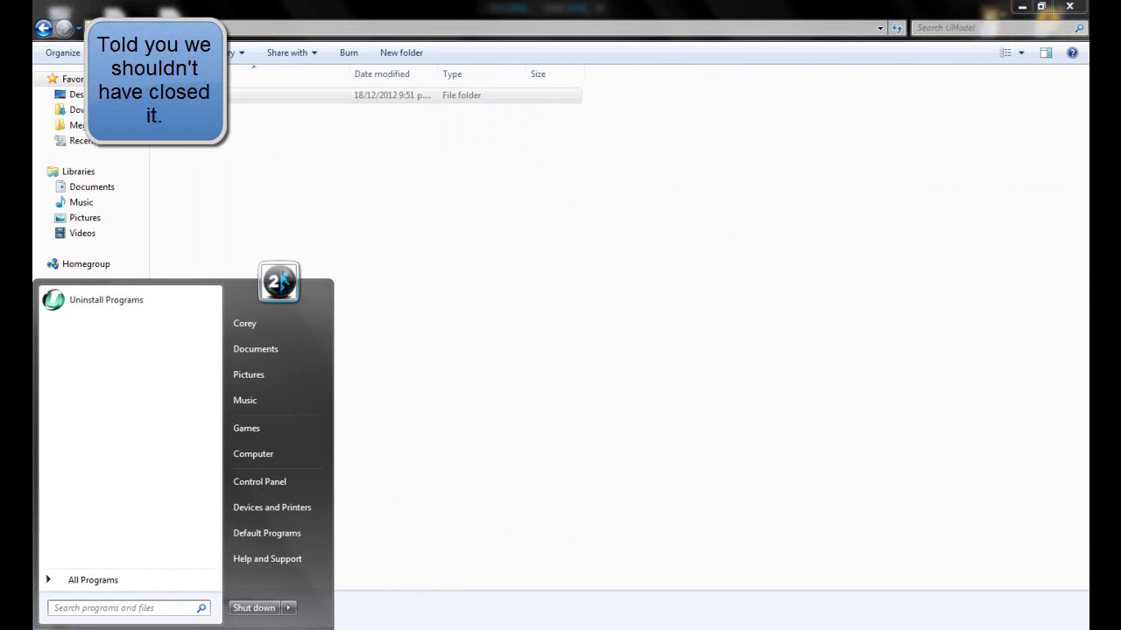
{"action": "left_click", "coordinate": [808, 266]}
{"action": "key", "text": "super+r"}
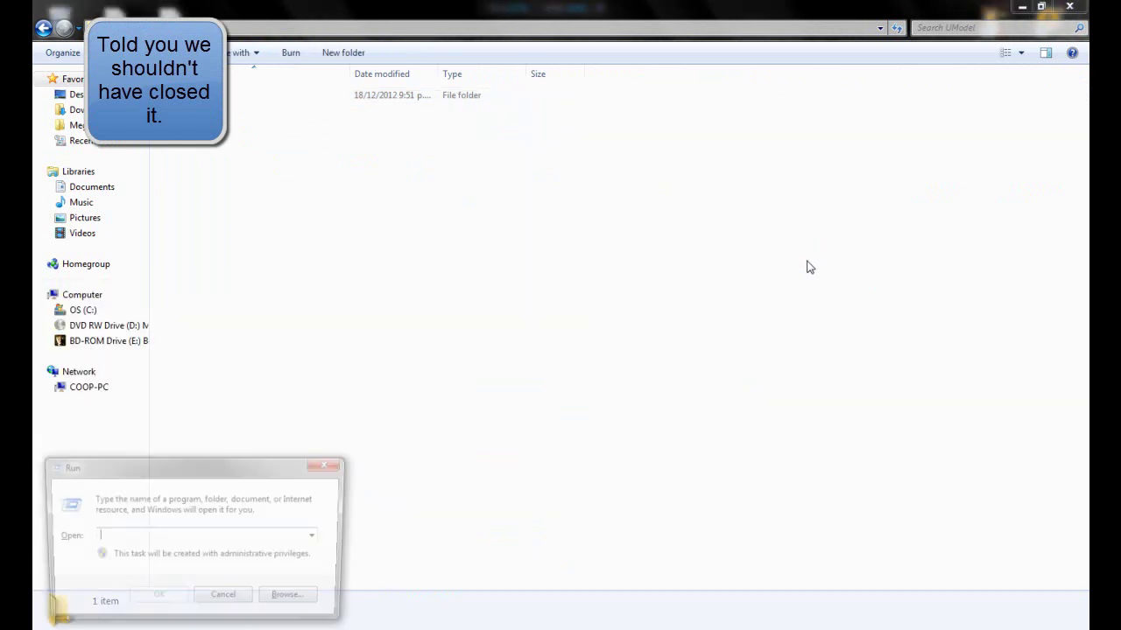
{"action": "type", "text": "cm"}
{"action": "key", "text": "Escape"}
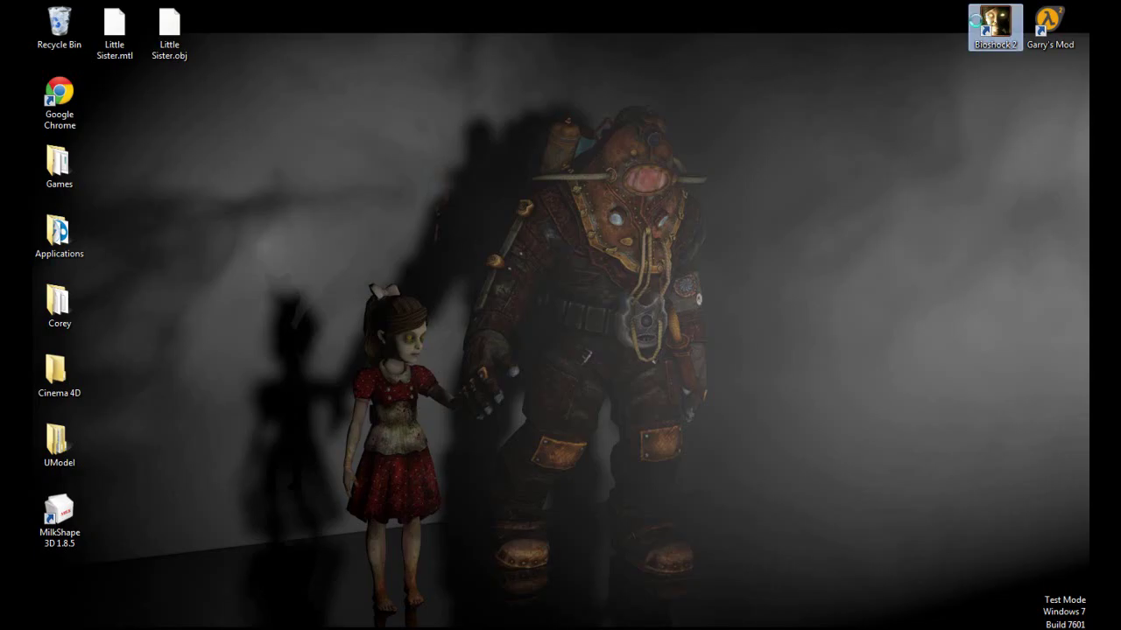
Open the Bioshock 2 SP\Content folder, copy its path, and begin a cd command
{"action": "right_click", "coordinate": [994, 17]}
{"action": "left_click", "coordinate": [893, 88]}
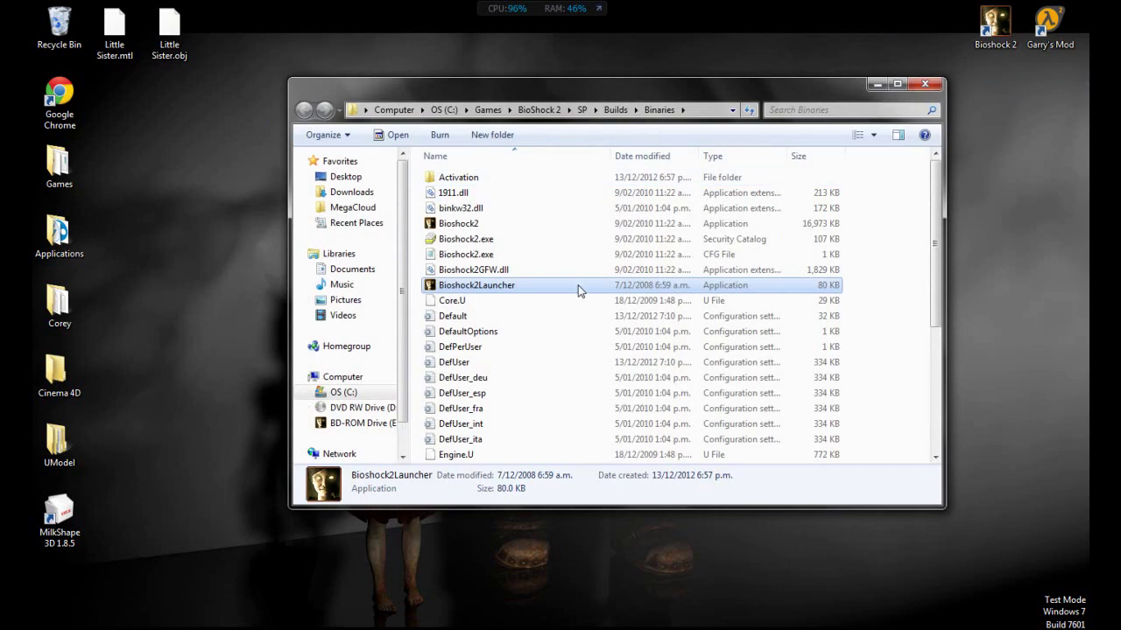
{"action": "left_click", "coordinate": [582, 110]}
{"action": "double_click", "coordinate": [457, 193]}
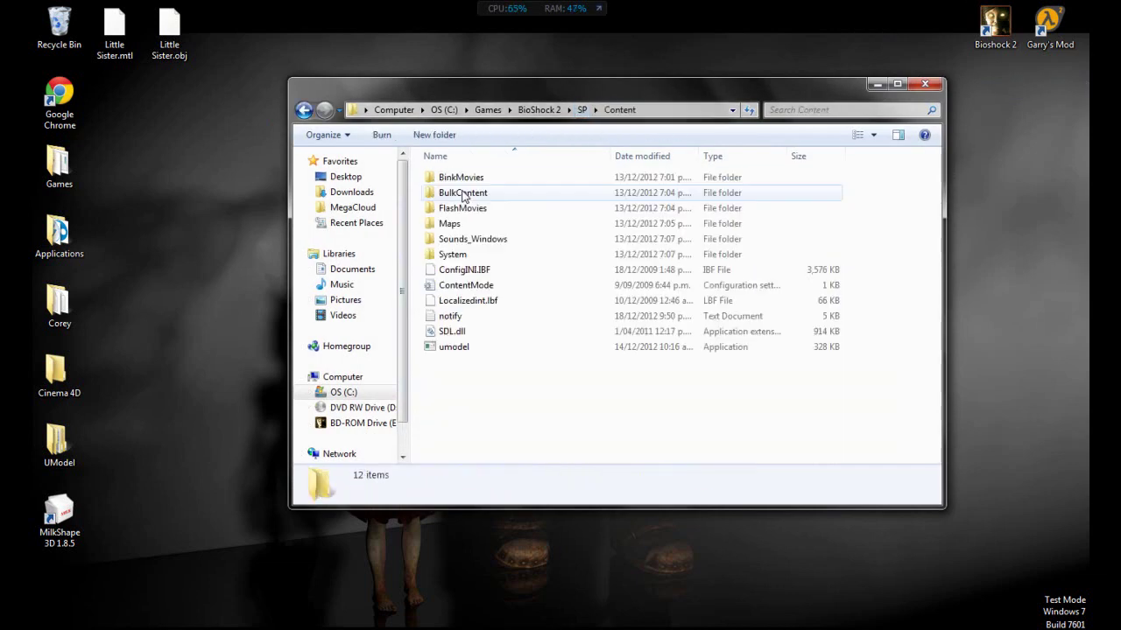
{"action": "left_click", "coordinate": [656, 106]}
{"action": "key", "text": "super+c"}
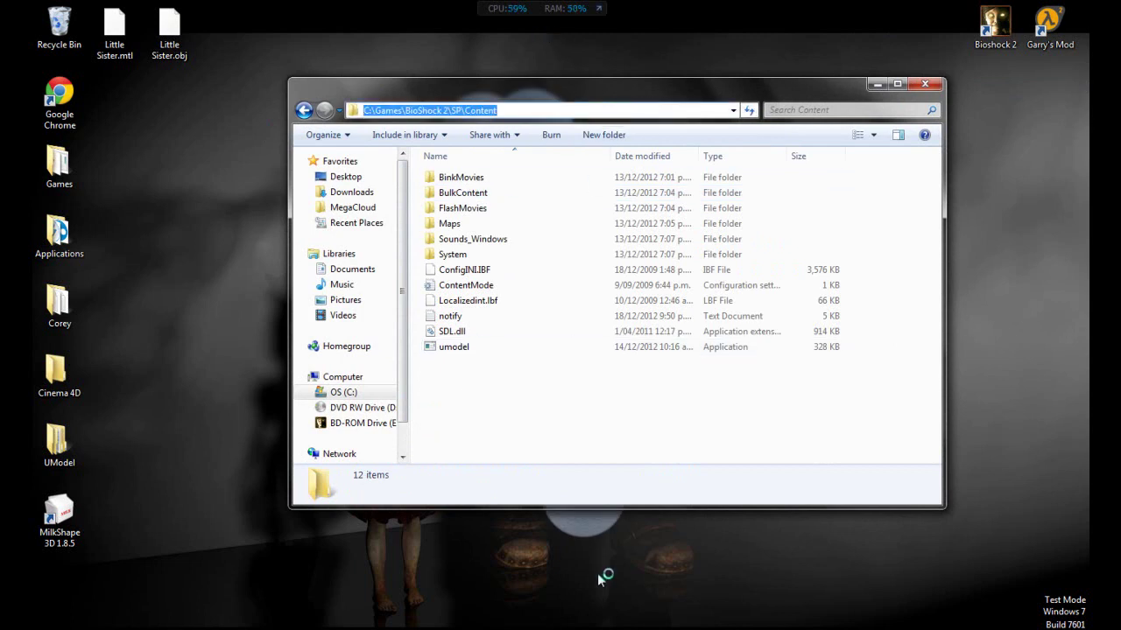
{"action": "type", "text": "cd"}
{"action": "right_click", "coordinate": [274, 88]}
Change to the pasted Content path, then run umodel -meshes abyss gatherergirl
{"action": "left_click", "coordinate": [318, 122]}
{"action": "key", "text": "Return"}
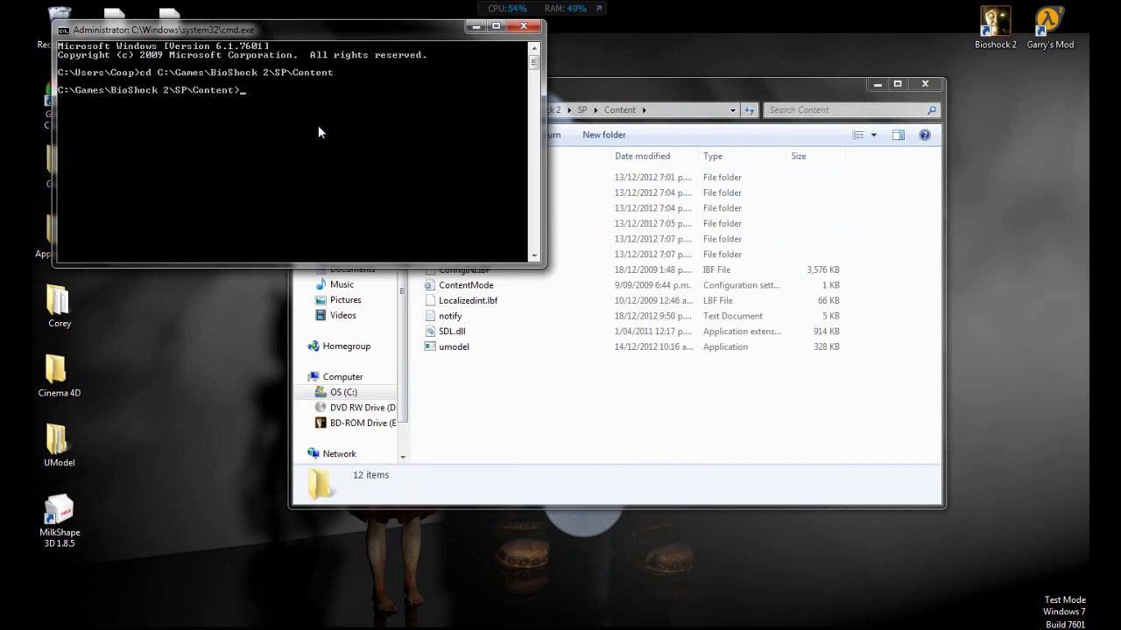
{"action": "type", "text": "umodel -meshes abyss"}
{"action": "type", "text": "gatherer"}
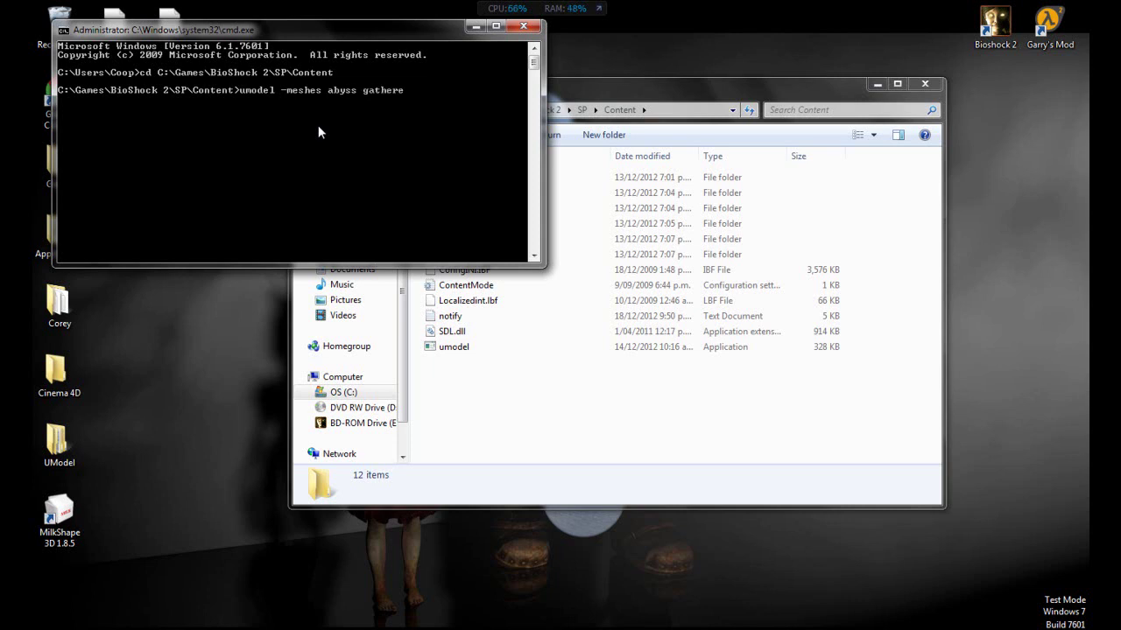
{"action": "type", "text": "girl"}
{"action": "key", "text": "Return"}
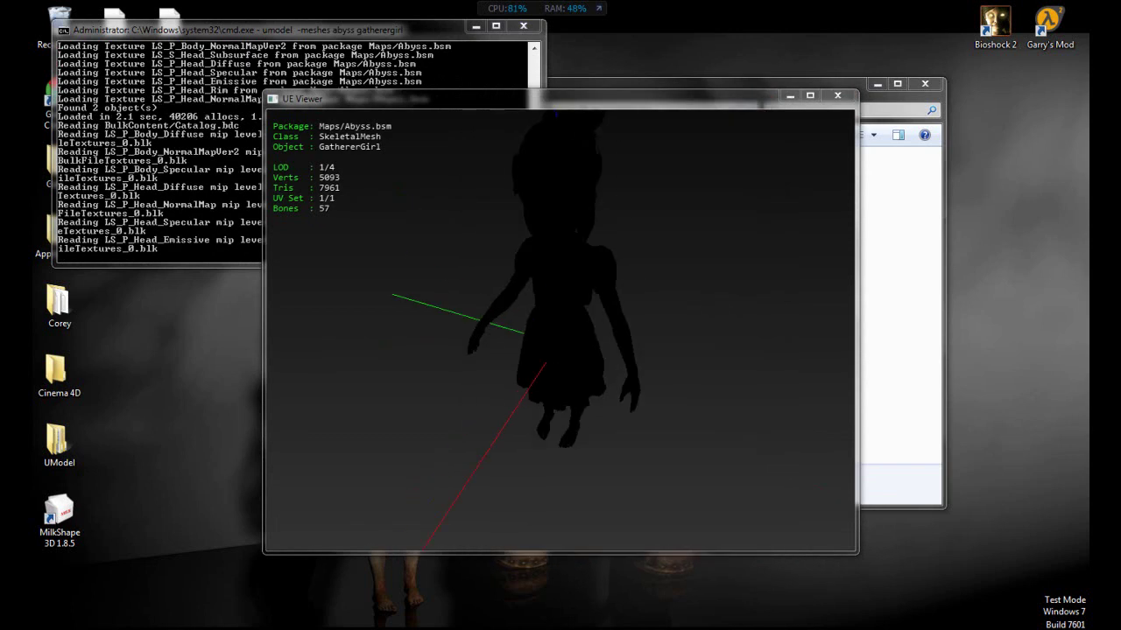
Rotate the GathererGirl mesh to front and side views, then bring the texture log forward
{"action": "mouse_move", "coordinate": [560, 333]}
{"action": "left_mouse_down"}
{"action": "mouse_move", "coordinate": [534, 350]}
{"action": "mouse_move", "coordinate": [577, 341]}
{"action": "mouse_move", "coordinate": [560, 298]}
{"action": "mouse_move", "coordinate": [560, 333]}
{"action": "left_mouse_up"}
{"action": "left_click_drag", "start_coordinate": [736, 316], "coordinate": [241, 203]}
{"action": "left_click", "coordinate": [210, 194]}
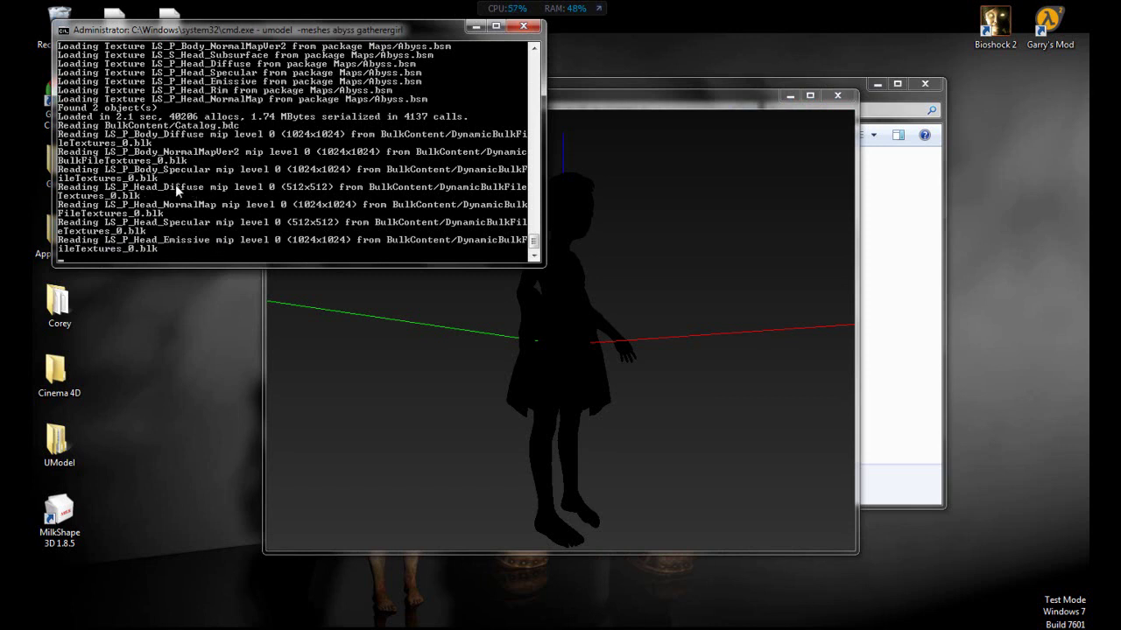
Move the console to the lower right and close the UE Viewer window
{"action": "left_click_drag", "start_coordinate": [299, 38], "coordinate": [757, 240]}
{"action": "left_click", "coordinate": [837, 96]}
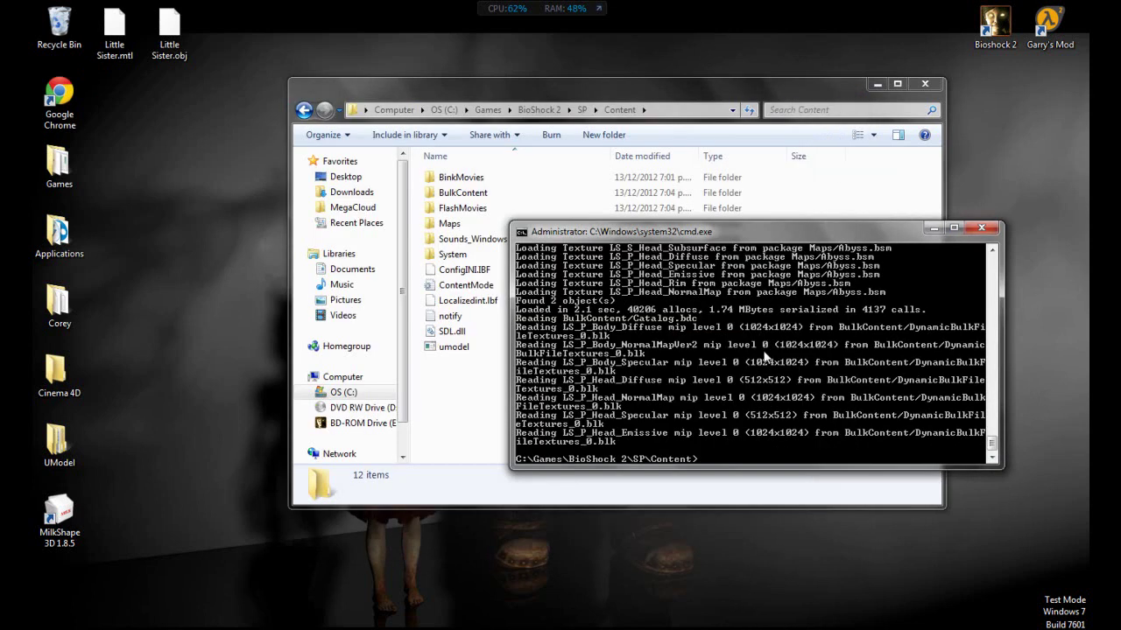